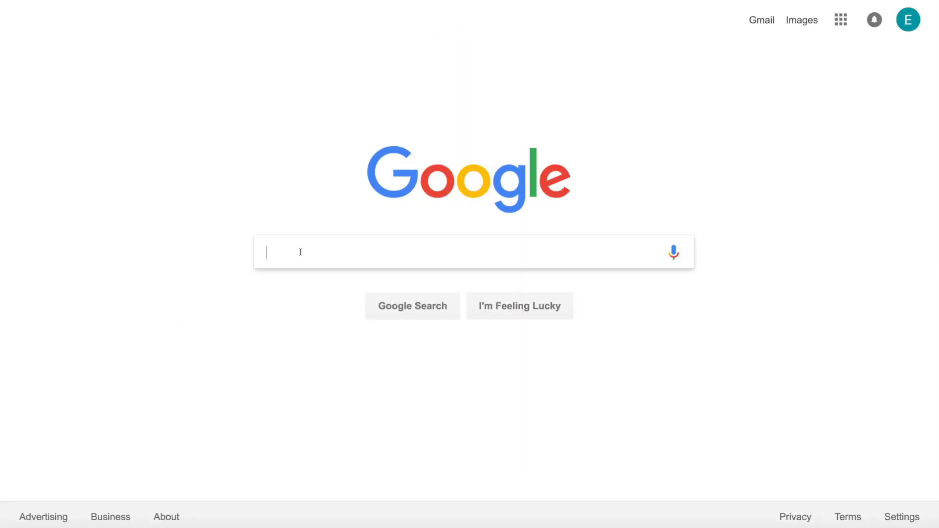
- Search Google for 'twitter' and open the 'Twitter. It's what's happening.' result
{"action": "type", "text": "twitter"}
{"action": "key", "text": "Return"}
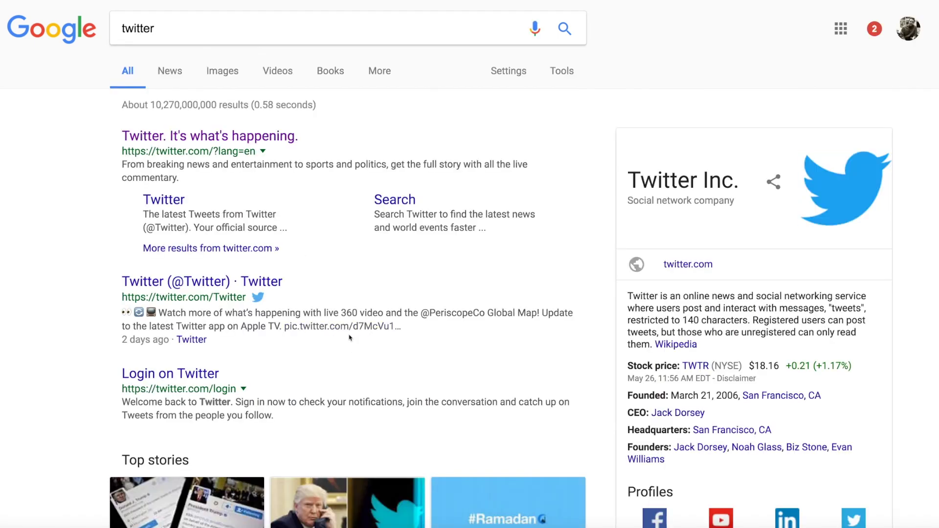
{"action": "left_click", "coordinate": [281, 141]}
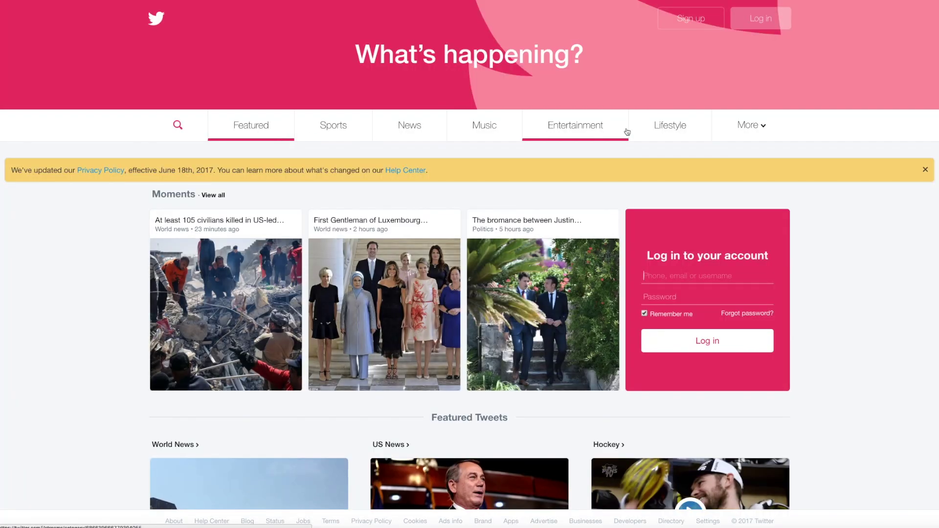
- Sign up as 'Engage Ferris' with the project Gmail address and a password, skipping the phone step
{"action": "left_click", "coordinate": [707, 20]}
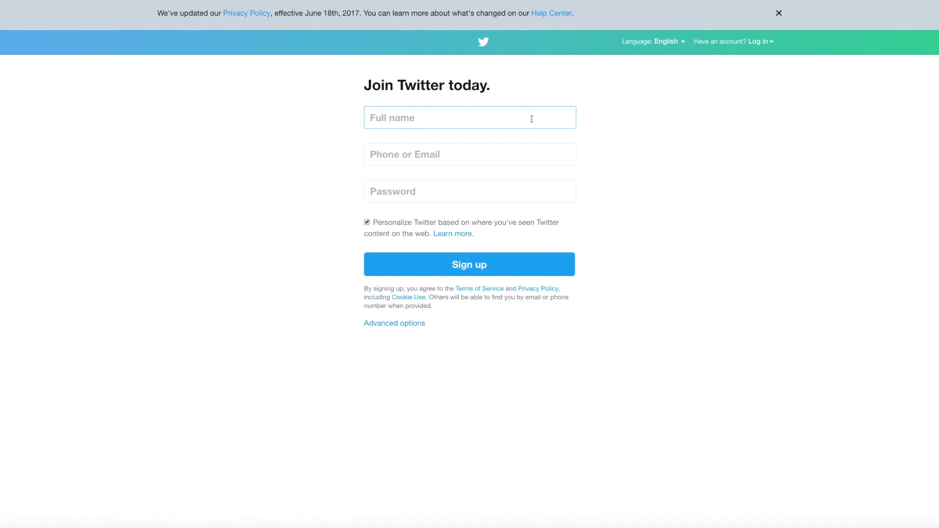
{"action": "key", "text": "Tab"}
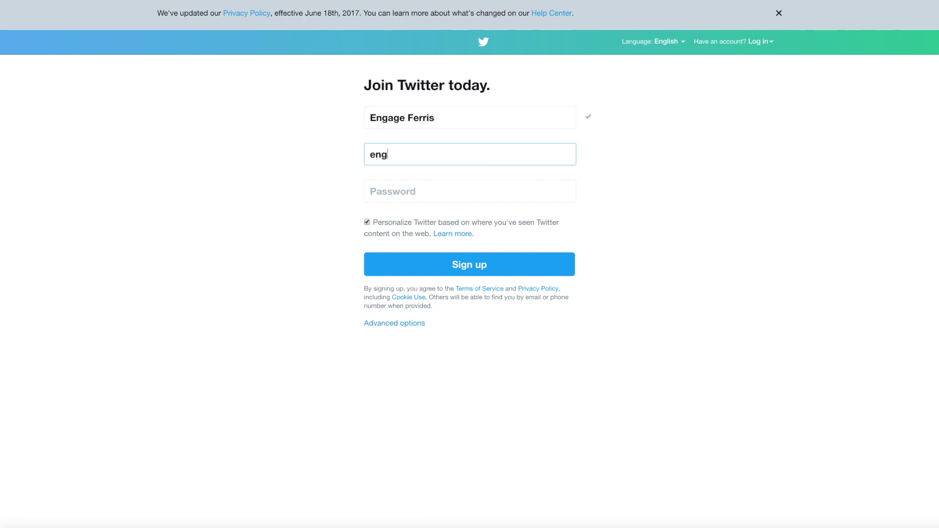
{"action": "key", "text": "BackSpace"}
{"action": "key", "text": "BackSpace"}
{"action": "key", "text": "BackSpace"}
{"action": "key", "text": "BackSpace"}
{"action": "key", "text": "Tab"}
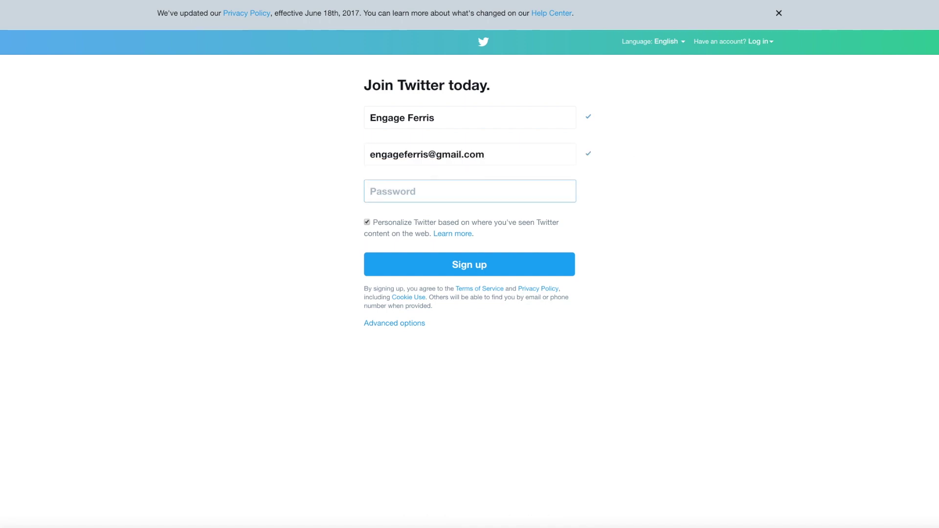
{"action": "left_click", "coordinate": [481, 268]}
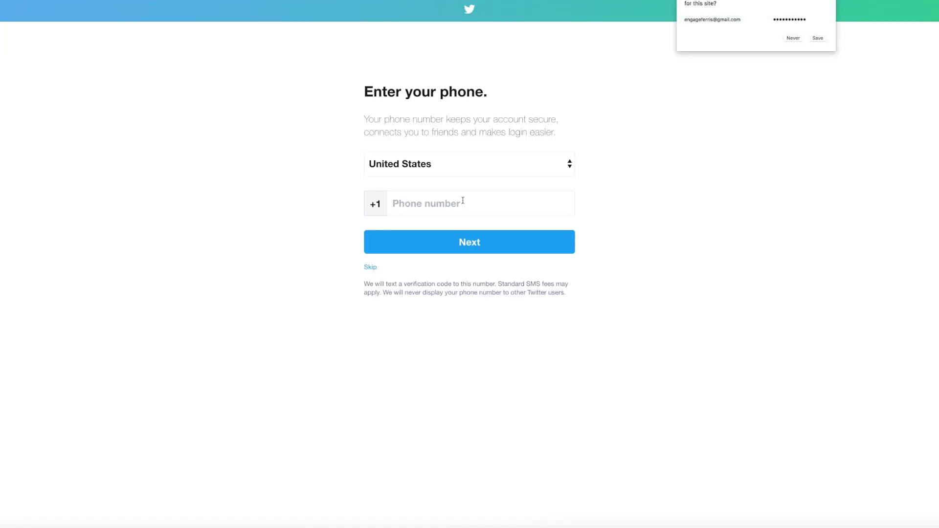
{"action": "left_click", "coordinate": [370, 267]}
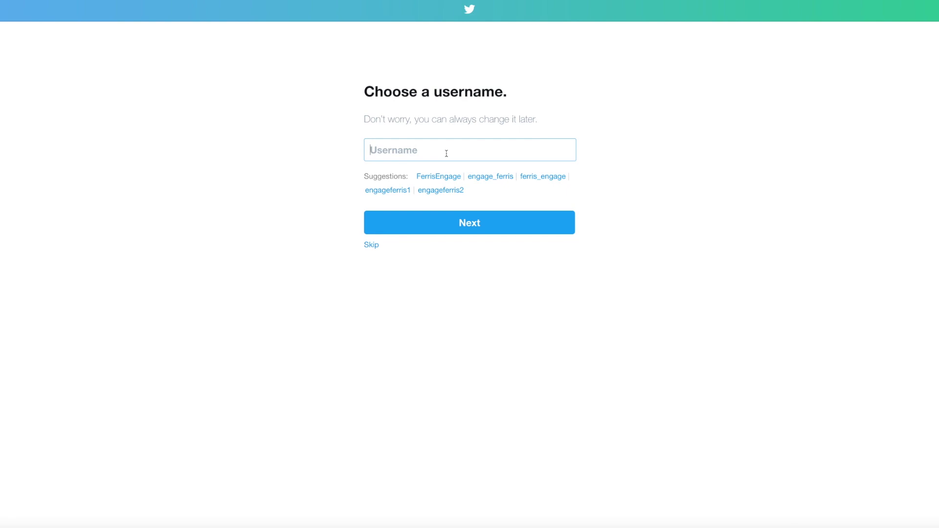
- Choose a suggested underscore variant of 'engageferris' as the username and begin account setup
{"action": "type", "text": "engageferris"}
{"action": "key", "text": "super+a"}
{"action": "type", "text": "FerrisEngage"}
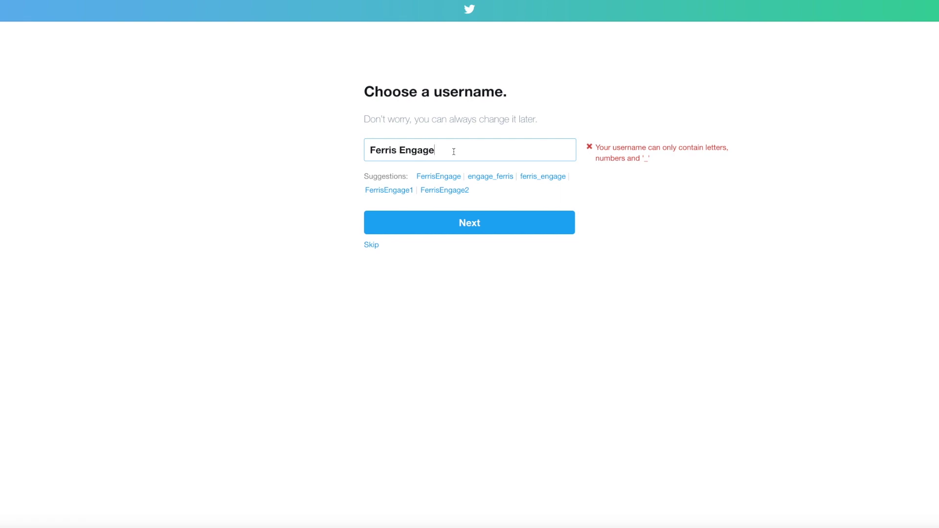
{"action": "left_click", "coordinate": [491, 176]}
{"action": "left_click", "coordinate": [468, 223]}
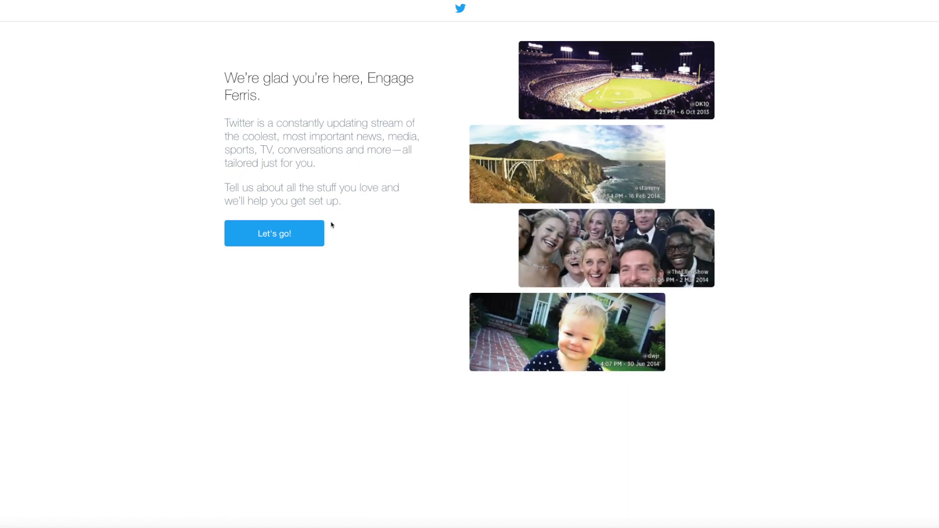
{"action": "left_click", "coordinate": [274, 233]}
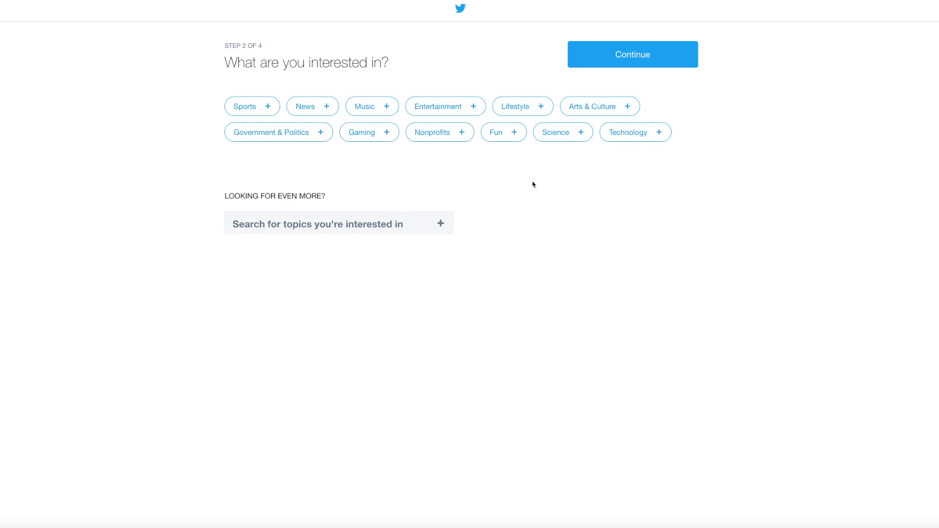
- Pick Technology as an interest and continue to the find-friends step
{"action": "left_click", "coordinate": [638, 133]}
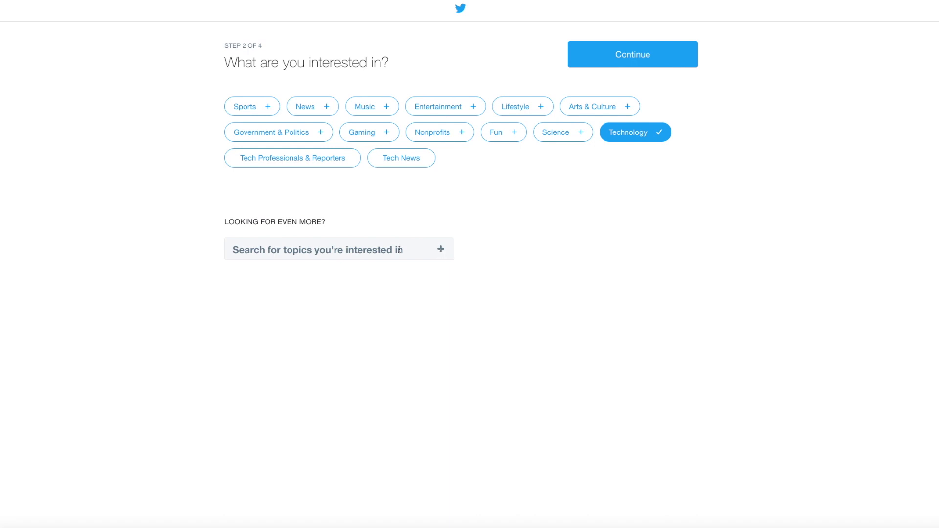
{"action": "left_click", "coordinate": [625, 57]}
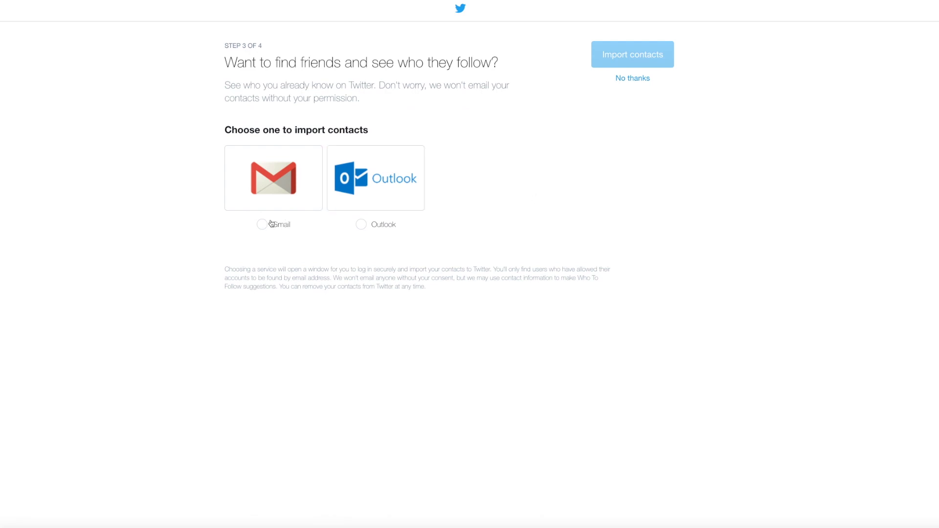
- Import Gmail contacts by signing in to the Engage Ferris Google account with its password
{"action": "left_click", "coordinate": [262, 227]}
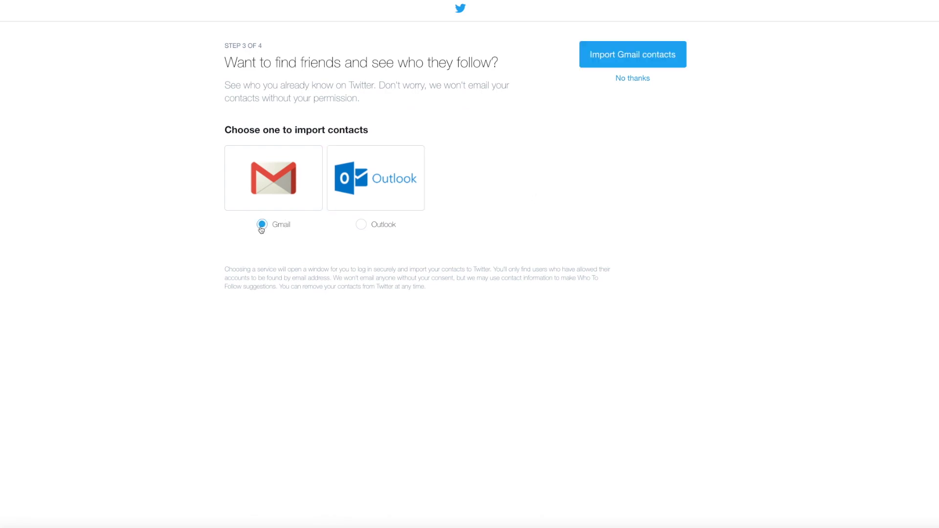
{"action": "left_click", "coordinate": [640, 56]}
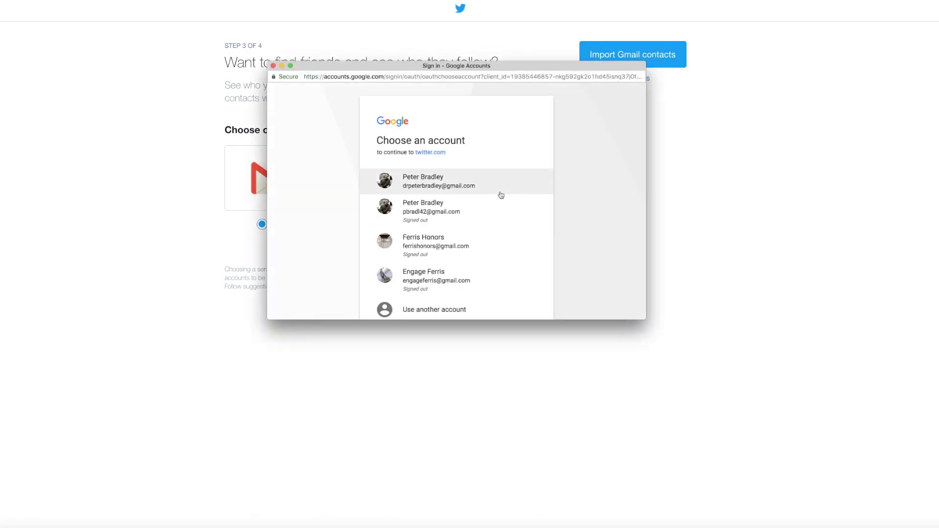
{"action": "left_click", "coordinate": [431, 235]}
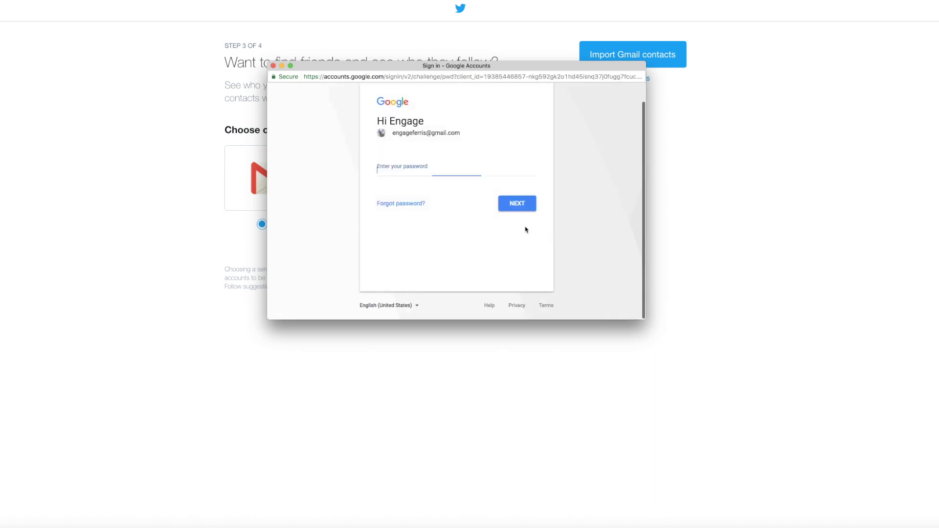
{"action": "type", "text": "•"}
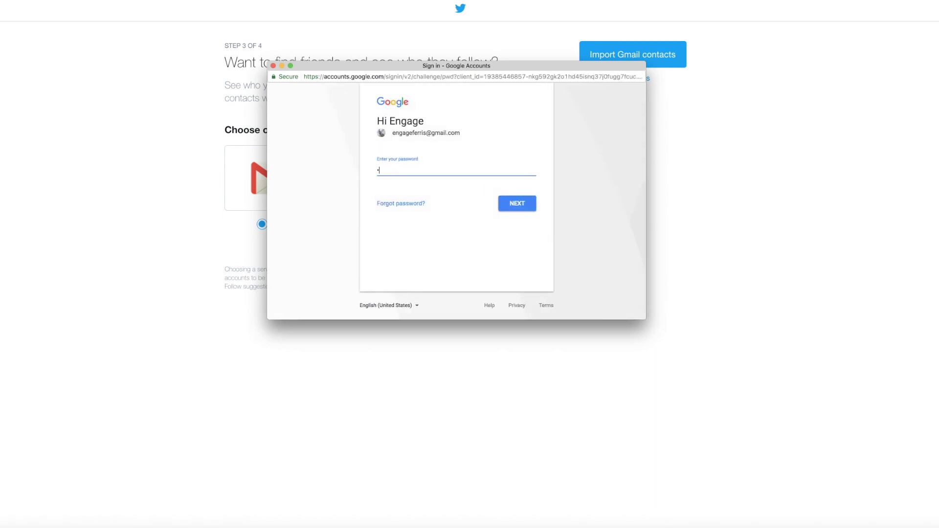
{"action": "type", "text": "••••••••••"}
{"action": "key", "text": "BackSpace"}
{"action": "key", "text": "BackSpace"}
{"action": "key", "text": "BackSpace"}
{"action": "key", "text": "BackSpace"}
{"action": "type", "text": "••••••••••"}
{"action": "key", "text": "Return"}
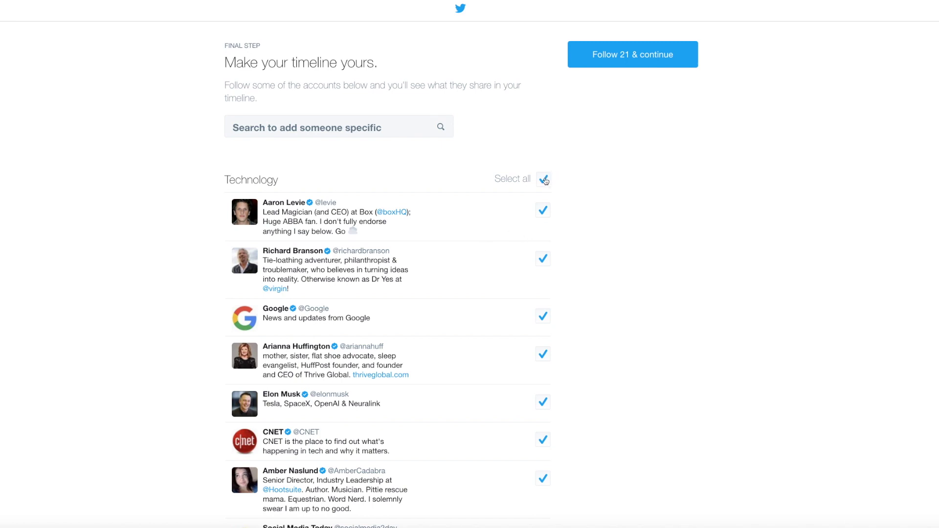
- Uncheck all the suggested Technology accounts
{"action": "left_click", "coordinate": [544, 179]}
{"action": "scroll", "coordinate": [478, 282], "scroll_direction": "down", "scroll_amount": 5}
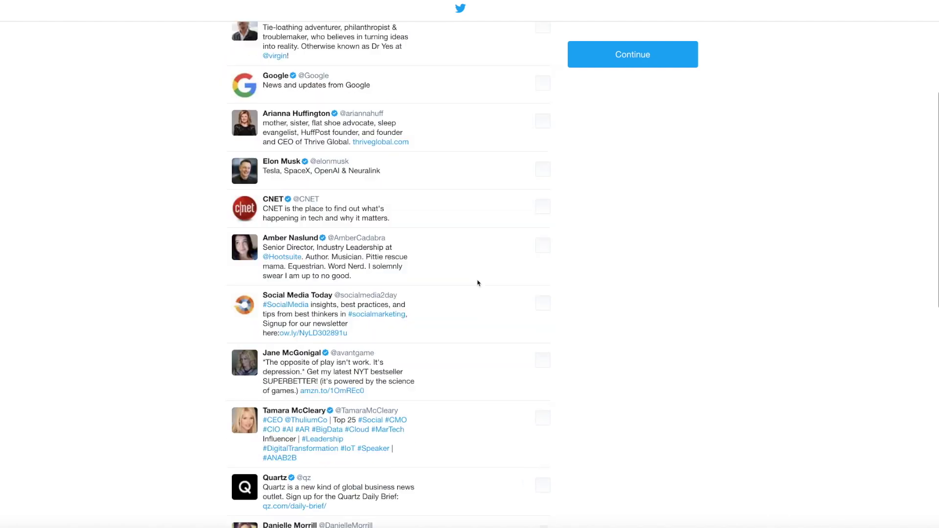
{"action": "scroll", "coordinate": [478, 283], "scroll_direction": "down", "scroll_amount": 3}
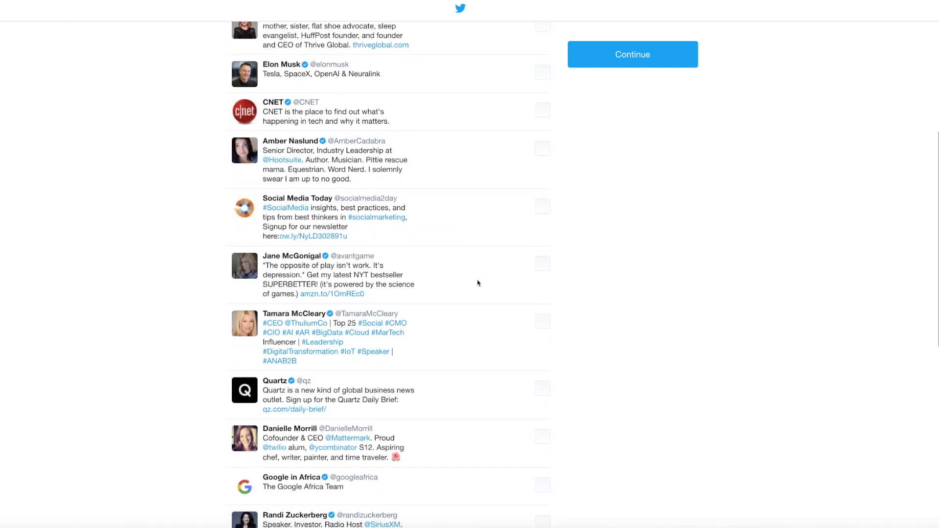
{"action": "scroll", "coordinate": [478, 283], "scroll_direction": "down", "scroll_amount": 7}
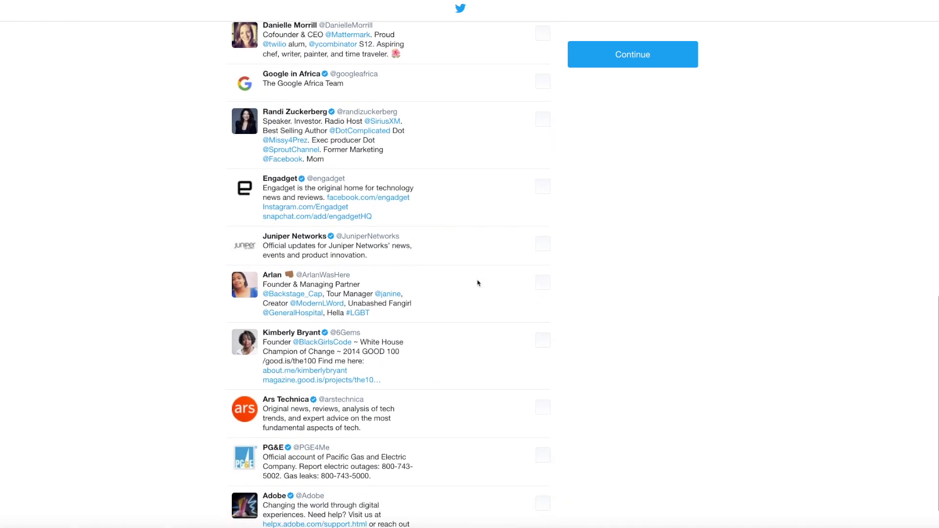
{"action": "scroll", "coordinate": [478, 283], "scroll_direction": "down", "scroll_amount": 2}
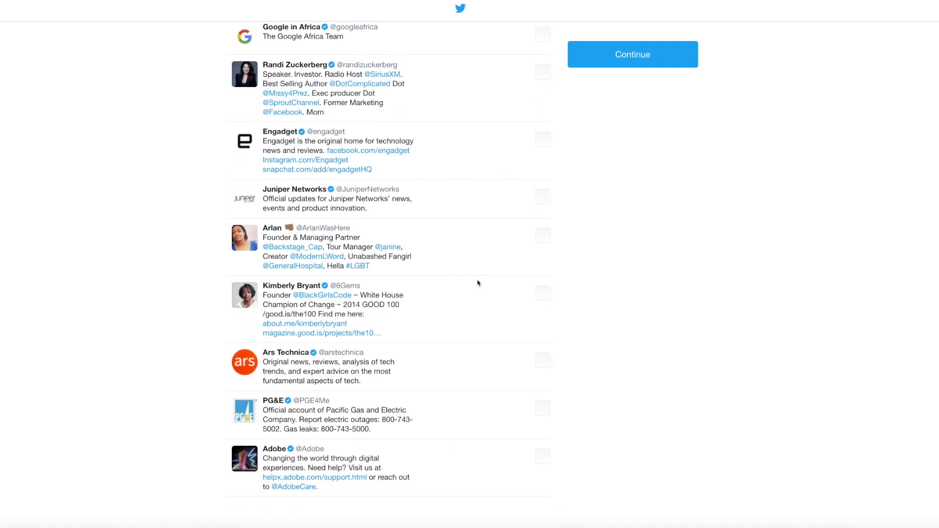
{"action": "scroll", "coordinate": [478, 283], "scroll_direction": "up", "scroll_amount": 15}
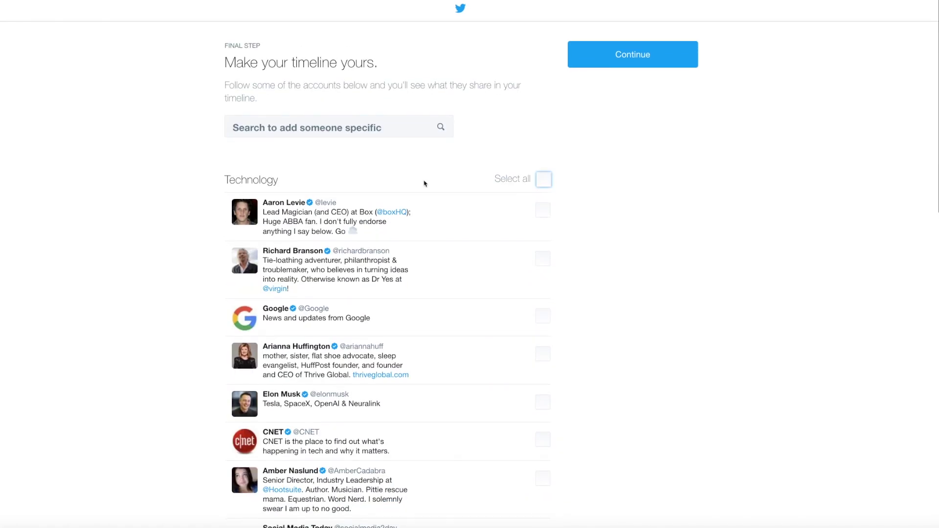
- Search for and follow a personal account by its handle and Ferris State Honors
{"action": "left_click", "coordinate": [375, 122]}
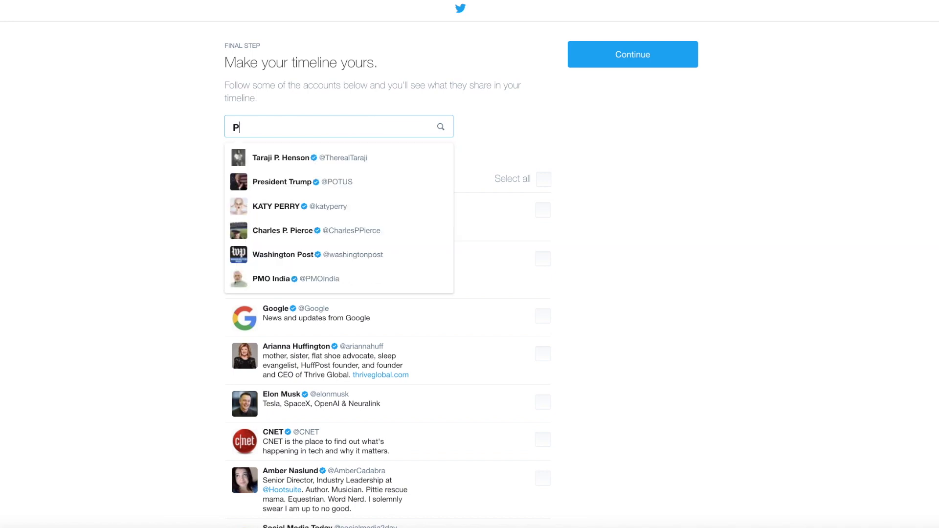
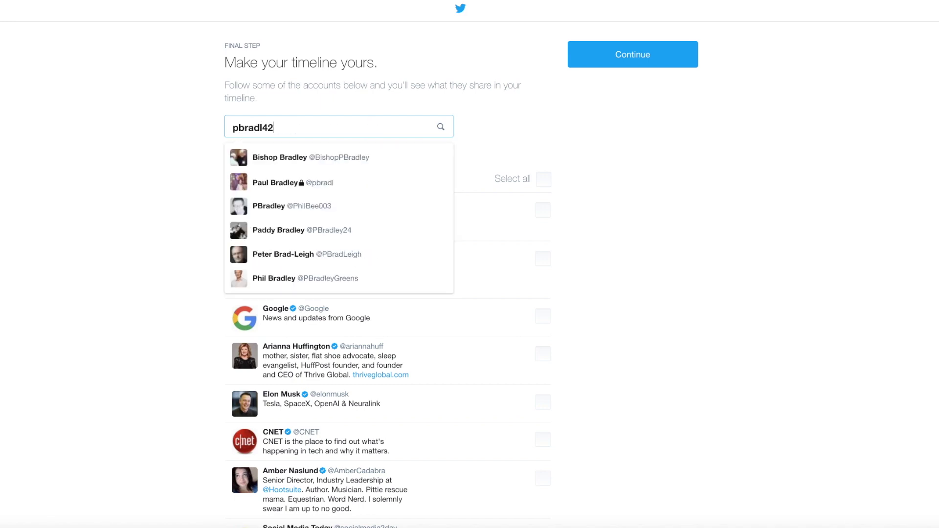
{"action": "left_click", "coordinate": [345, 157]}
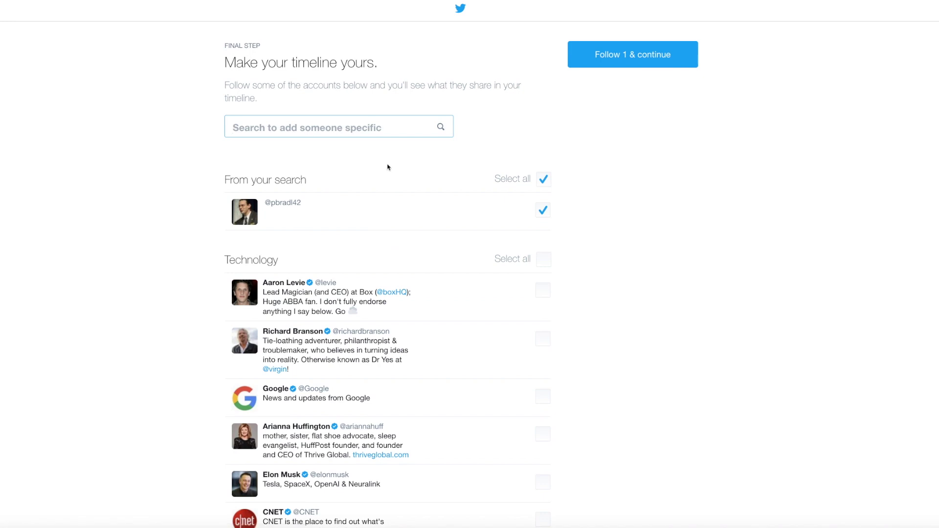
{"action": "type", "text": "Ferris Honors"}
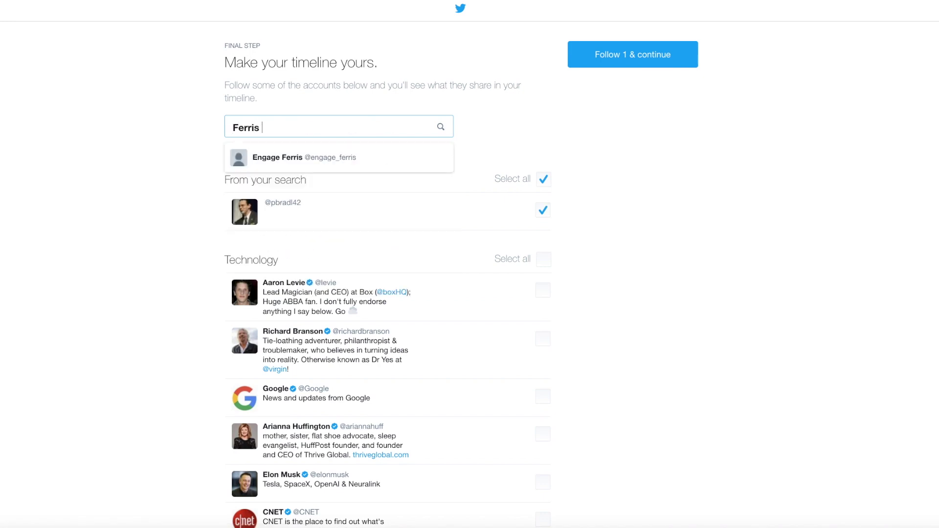
{"action": "left_click", "coordinate": [358, 157]}
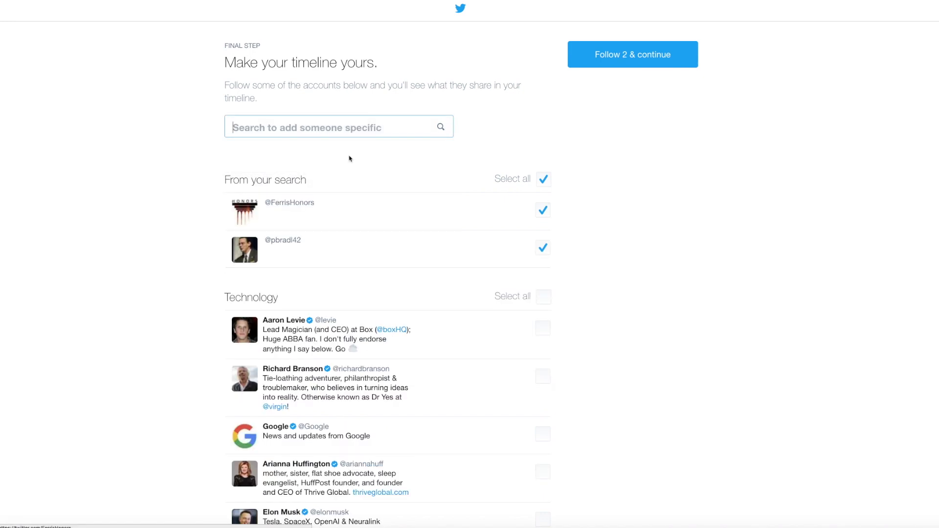
{"action": "left_click", "coordinate": [641, 55]}
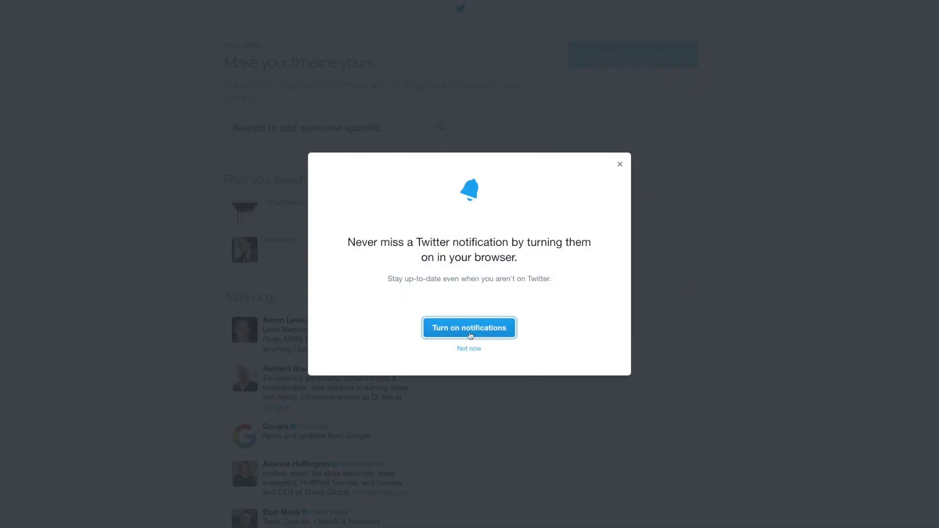
- Turn on browser notifications and step through all four home-tour tips to 'Got it'
{"action": "left_click", "coordinate": [469, 330]}
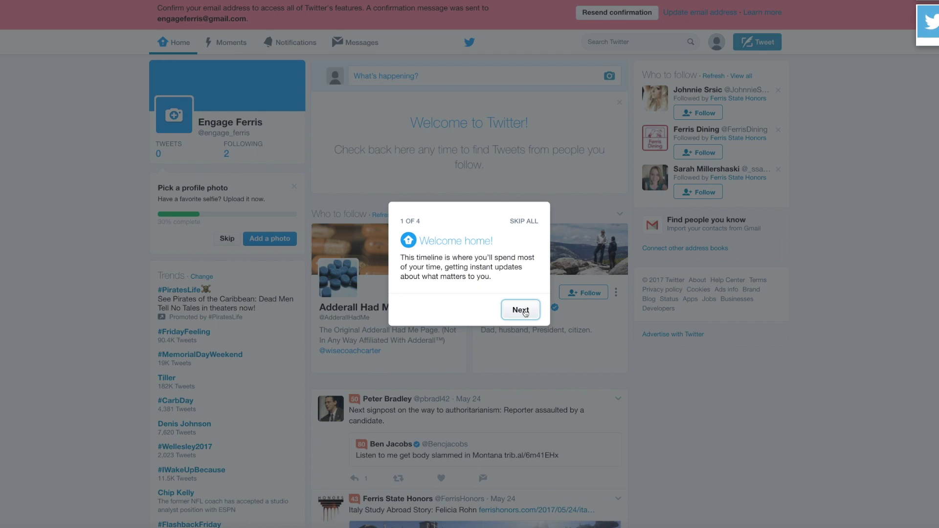
{"action": "left_click", "coordinate": [525, 312]}
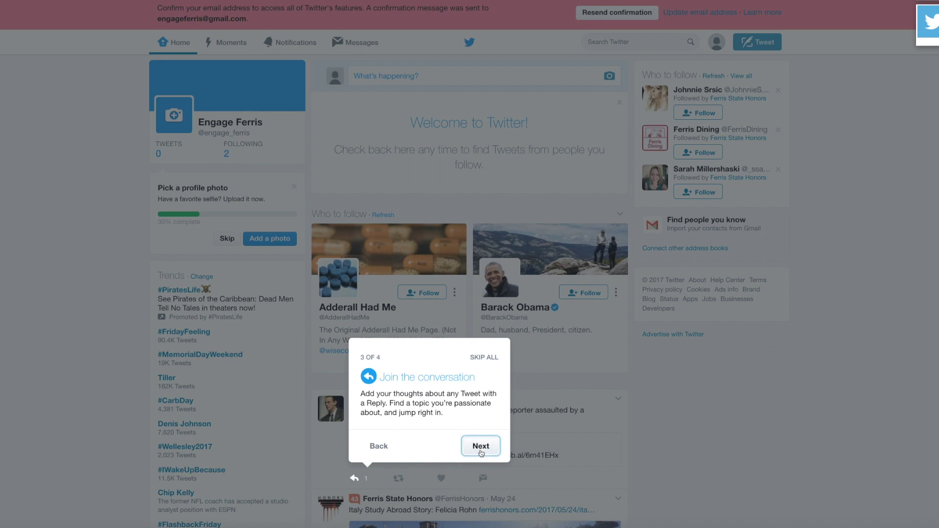
{"action": "left_click", "coordinate": [481, 446]}
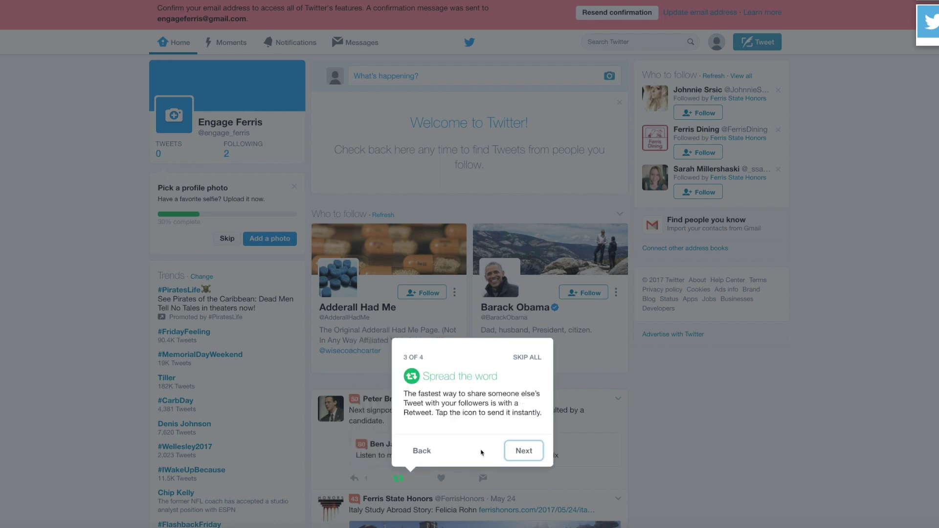
{"action": "left_click", "coordinate": [530, 452]}
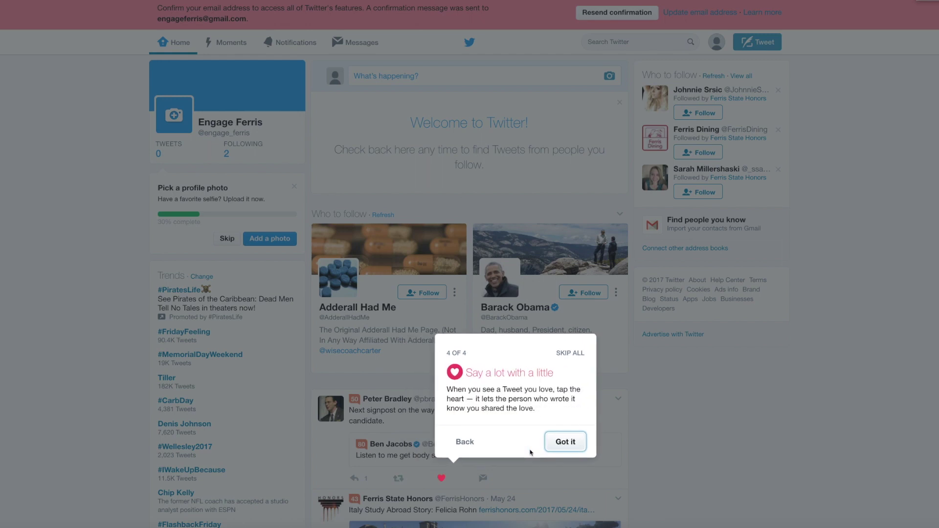
{"action": "left_click", "coordinate": [569, 443]}
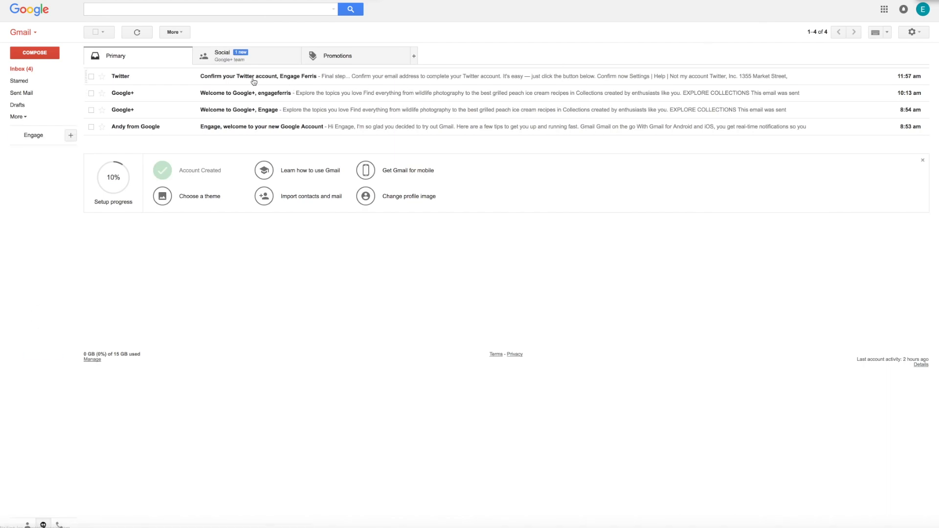
- Open Twitter's confirmation email in Gmail and confirm the account's address
{"action": "left_click", "coordinate": [253, 80]}
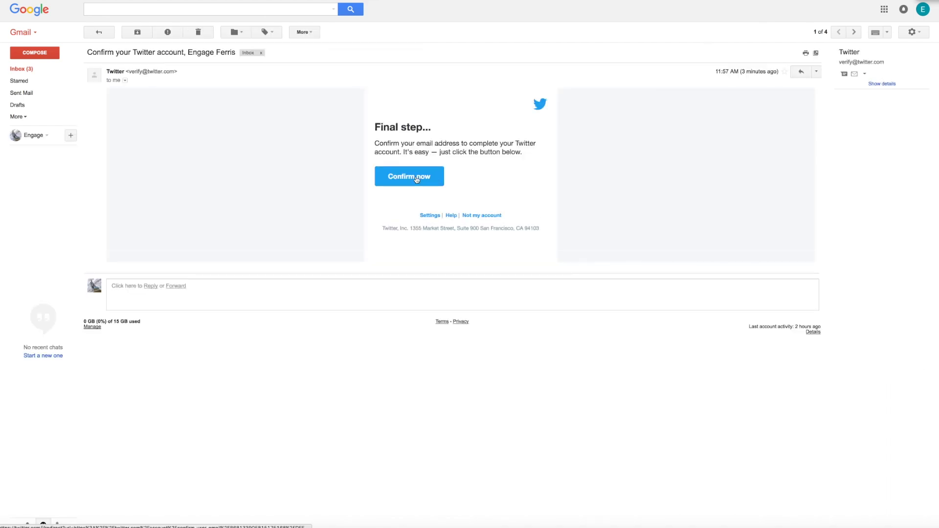
{"action": "left_click", "coordinate": [417, 178]}
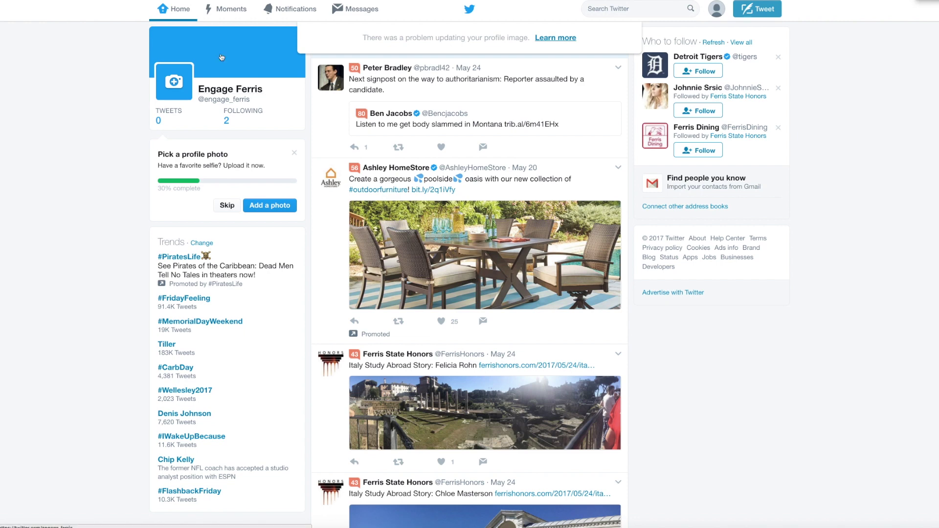
- From Edit profile, upload stem-8368.jpg as the header photo
{"action": "left_click", "coordinate": [221, 56]}
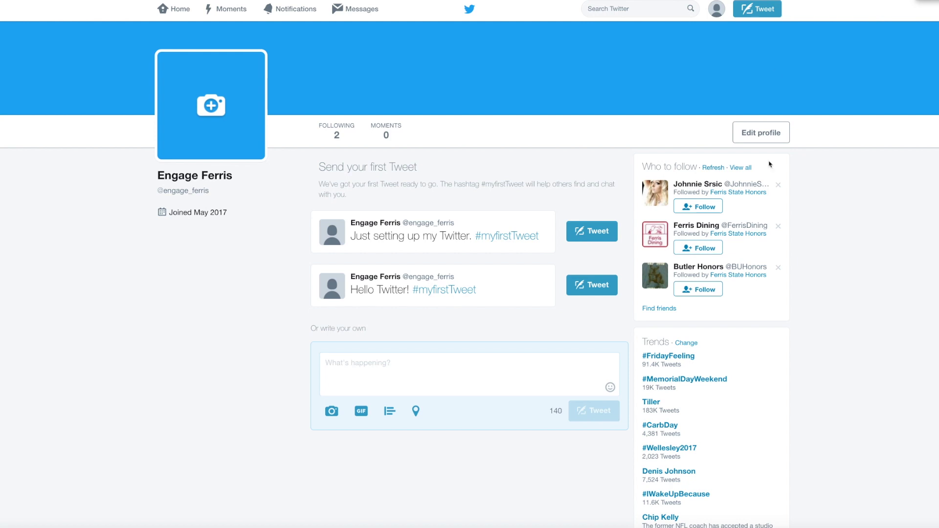
{"action": "left_click", "coordinate": [761, 132]}
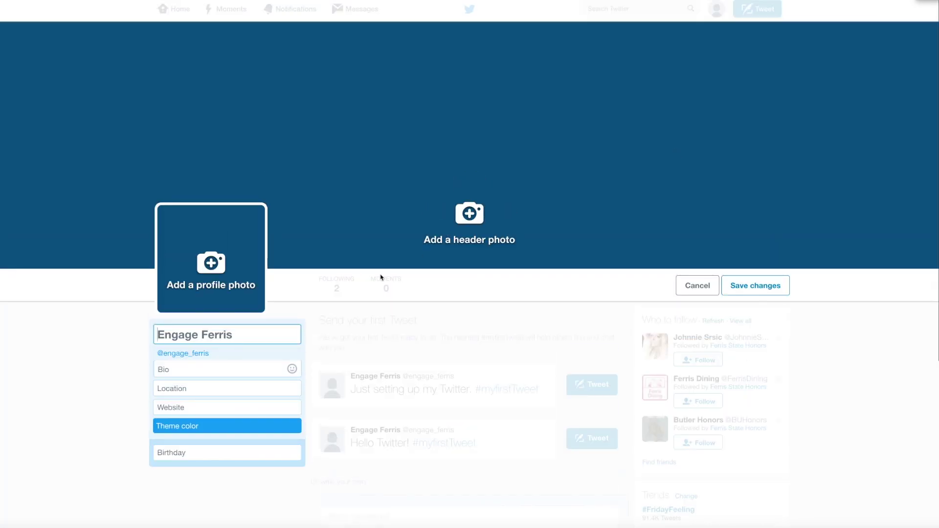
{"action": "left_click", "coordinate": [479, 219]}
{"action": "left_click", "coordinate": [477, 242]}
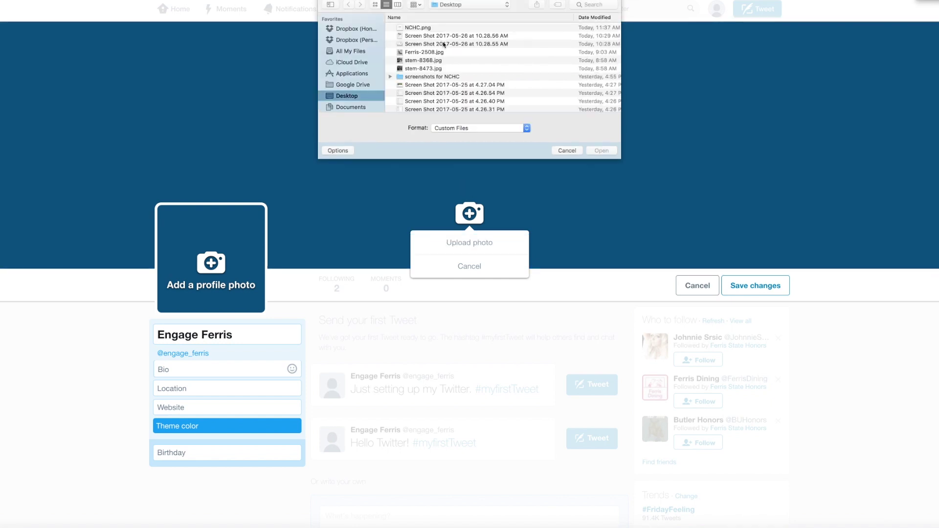
{"action": "double_click", "coordinate": [414, 61]}
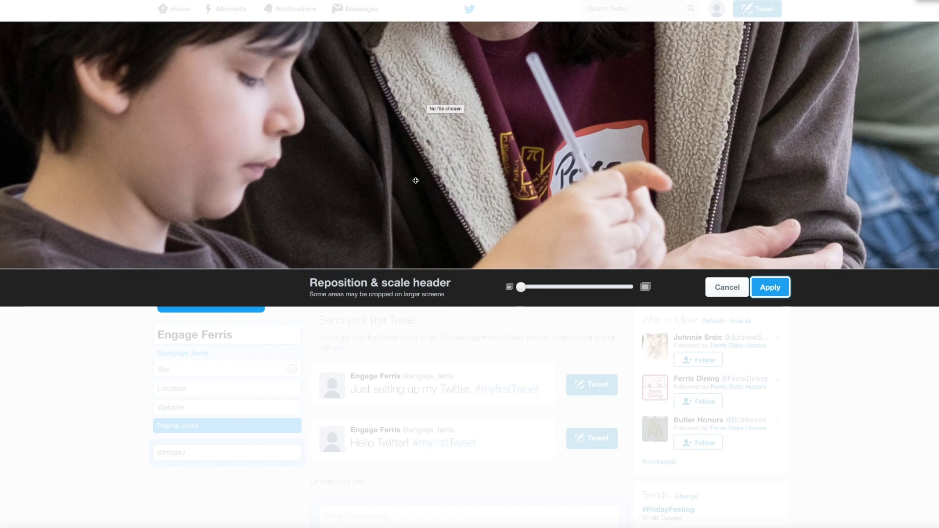
- Zoom into the header and shift it so the faces show, then apply
{"action": "mouse_move", "coordinate": [521, 288]}
{"action": "left_mouse_down"}
{"action": "mouse_move", "coordinate": [538, 290]}
{"action": "mouse_move", "coordinate": [521, 290]}
{"action": "left_mouse_up"}
{"action": "left_click_drag", "start_coordinate": [460, 135], "coordinate": [460, 233]}
{"action": "left_click_drag", "start_coordinate": [461, 153], "coordinate": [467, 91]}
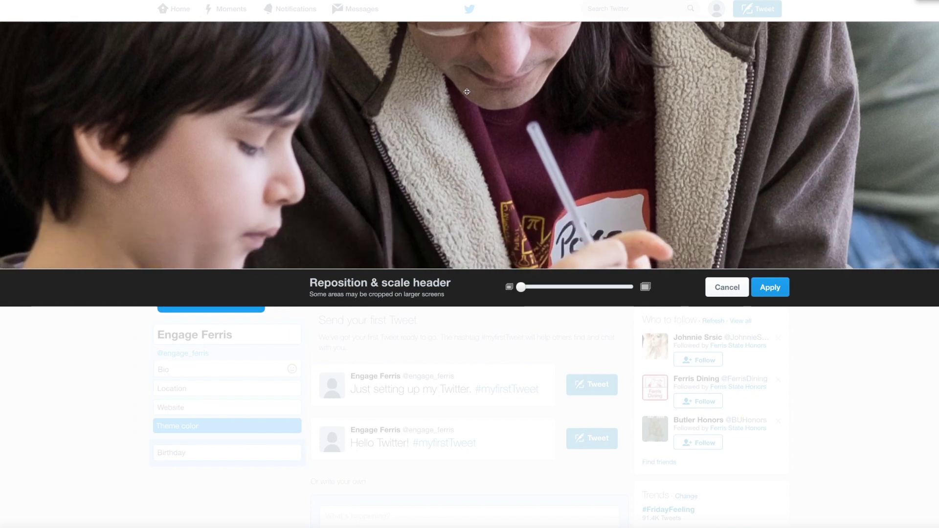
{"action": "left_click", "coordinate": [768, 290]}
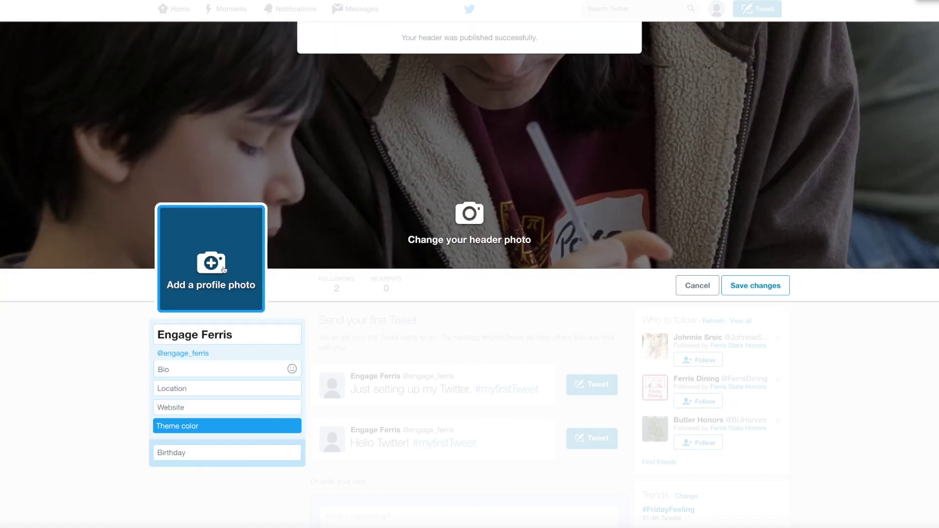
- Upload Ferris-2508.jpg as the profile photo and apply the crop
{"action": "left_click", "coordinate": [220, 263]}
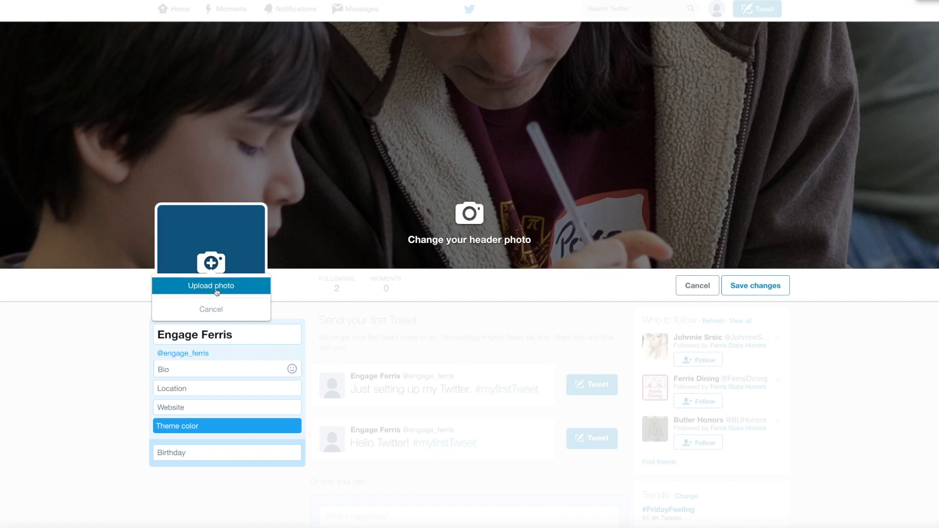
{"action": "left_click", "coordinate": [216, 290]}
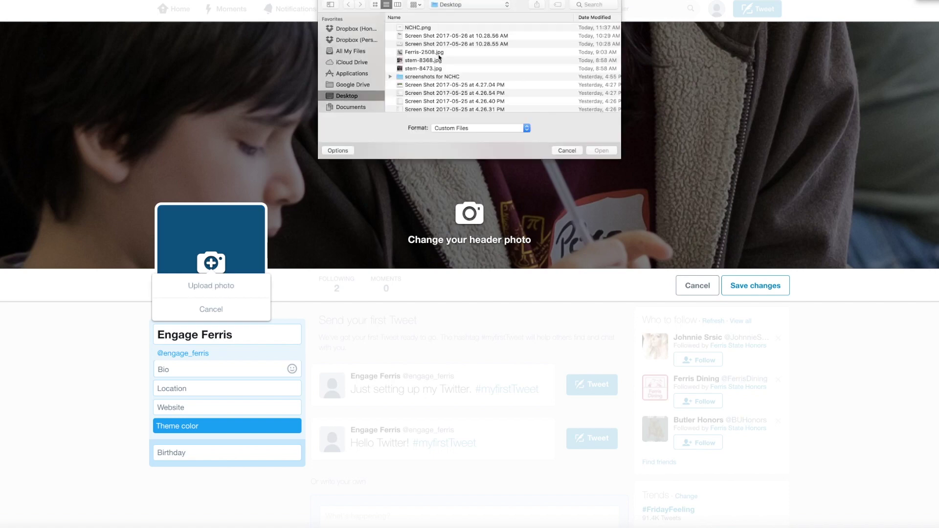
{"action": "double_click", "coordinate": [423, 52]}
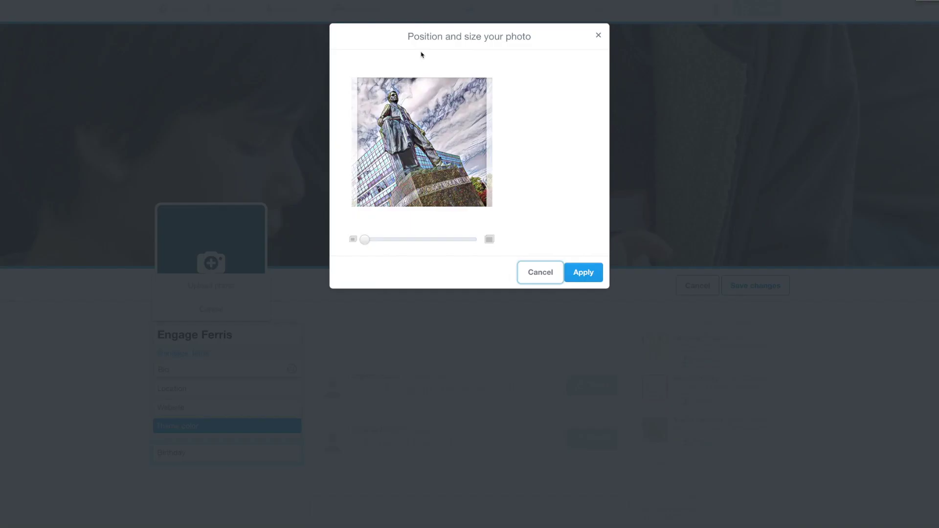
{"action": "left_click", "coordinate": [582, 274]}
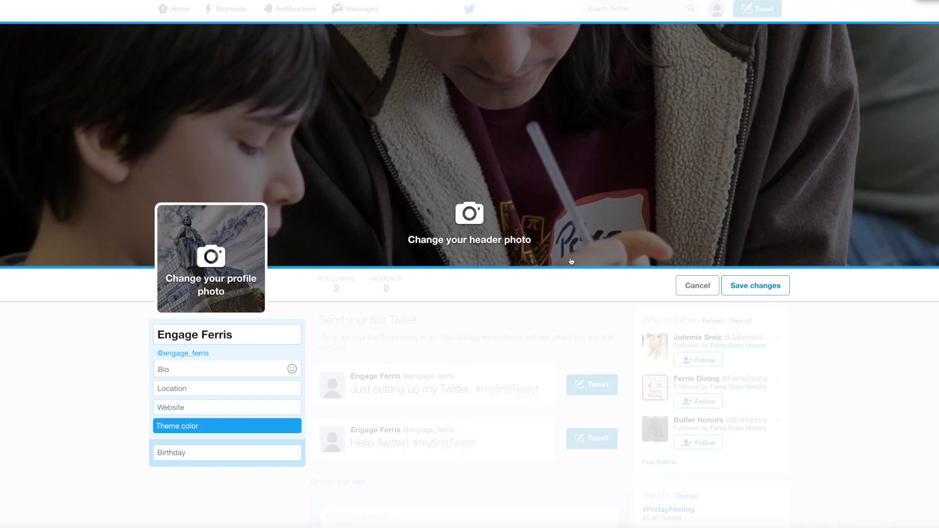
- Save the profile changes and review the updated profile
{"action": "left_click", "coordinate": [744, 286]}
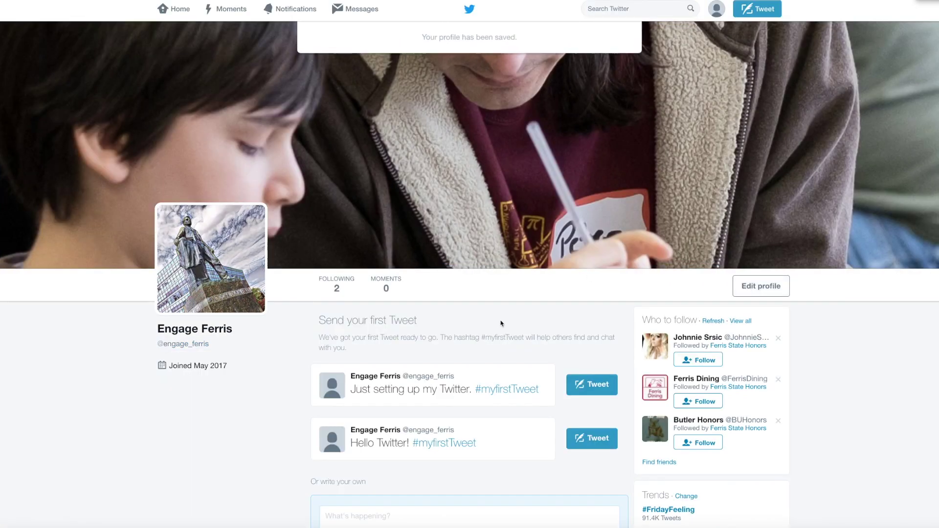
{"action": "scroll", "coordinate": [463, 324], "scroll_direction": "down", "scroll_amount": 3}
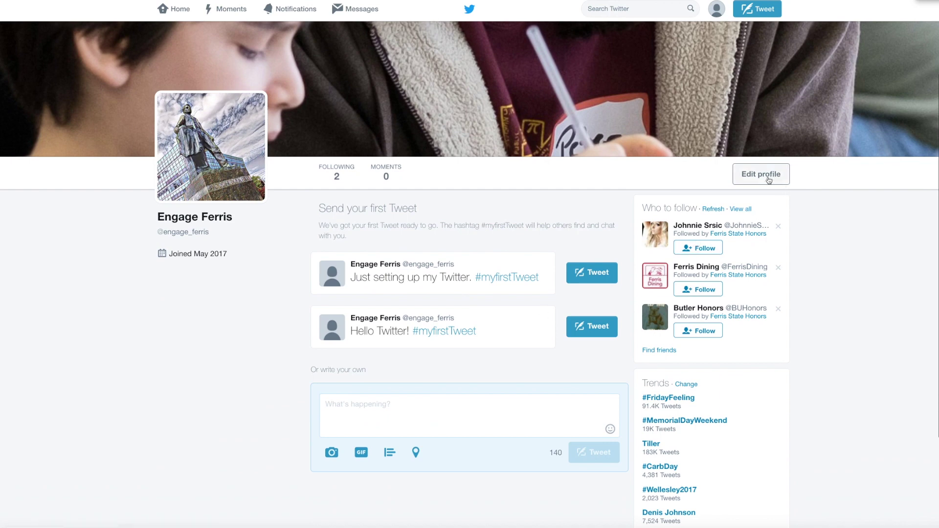
{"action": "left_click", "coordinate": [718, 11]}
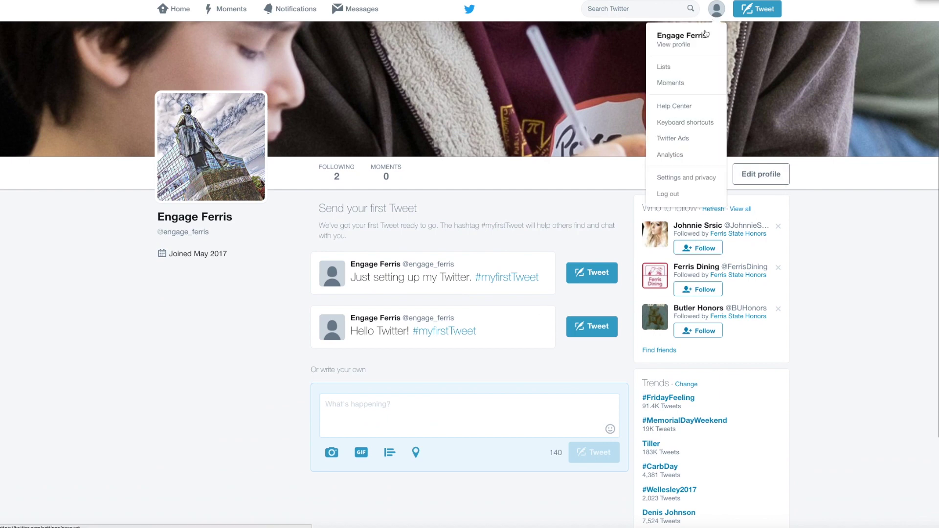
- Change the account time zone to (GMT-04:00) Eastern Time (US & Canada)
{"action": "left_click", "coordinate": [686, 180]}
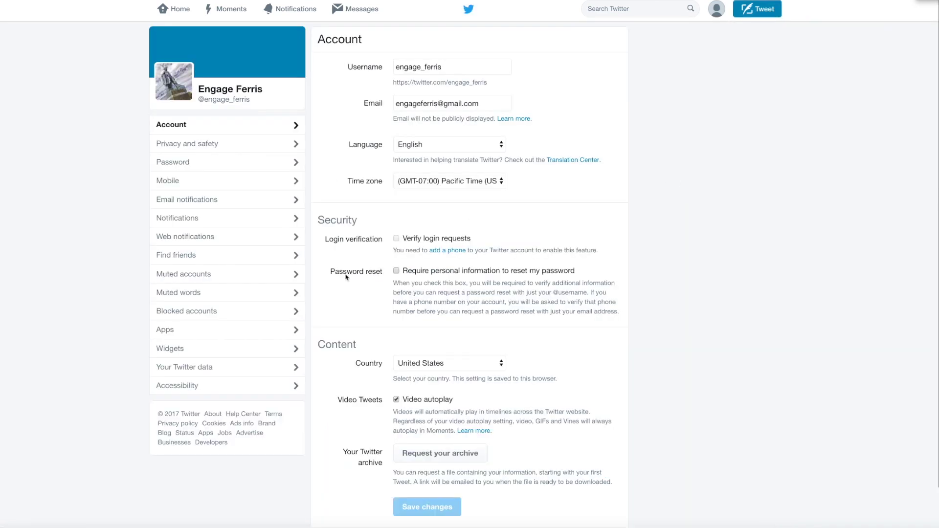
{"action": "scroll", "coordinate": [460, 274], "scroll_direction": "down", "scroll_amount": 2}
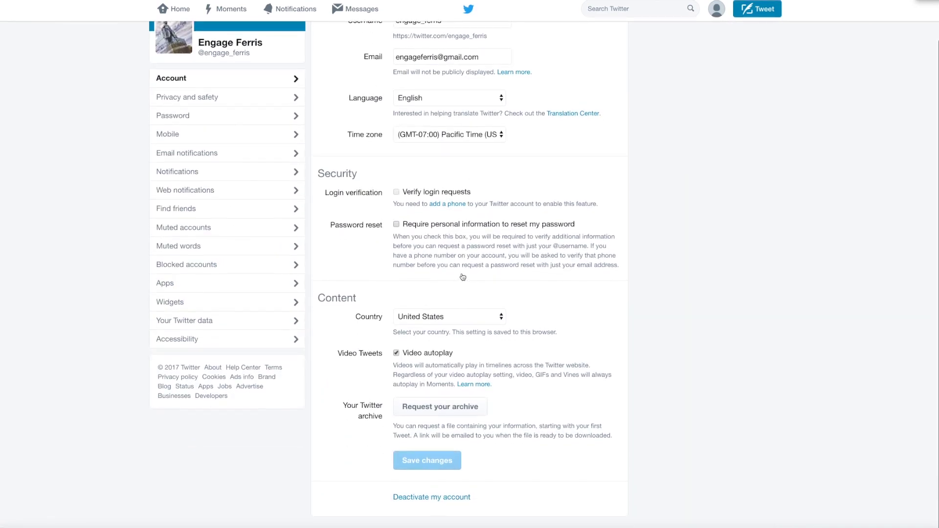
{"action": "scroll", "coordinate": [463, 277], "scroll_direction": "up", "scroll_amount": 2}
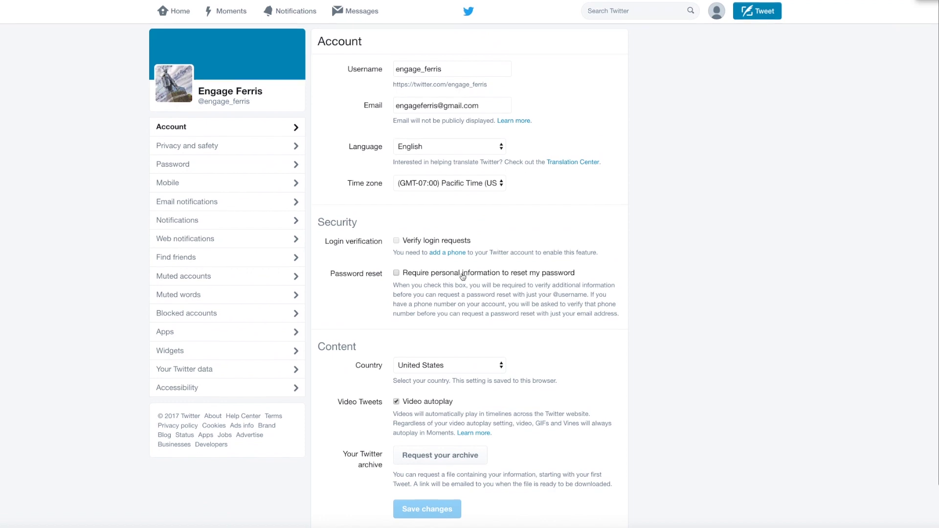
{"action": "left_click", "coordinate": [503, 182]}
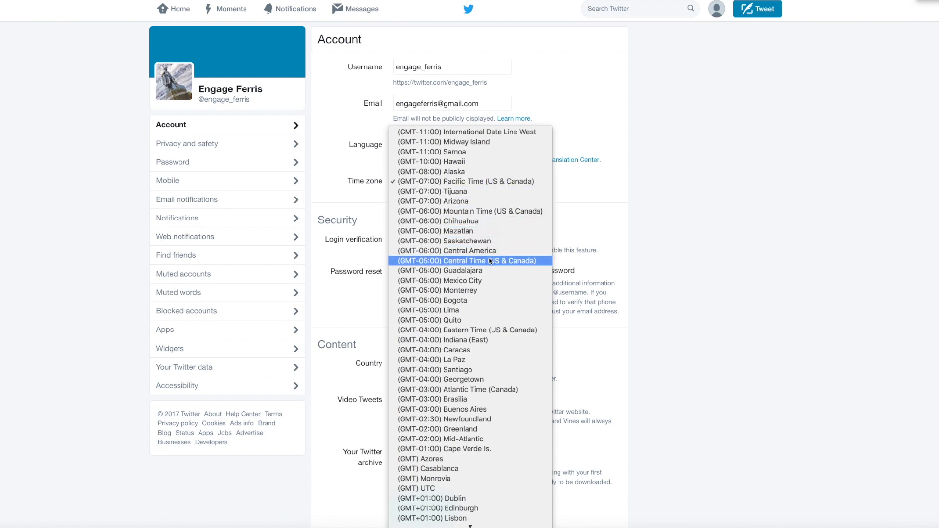
{"action": "left_click", "coordinate": [475, 330]}
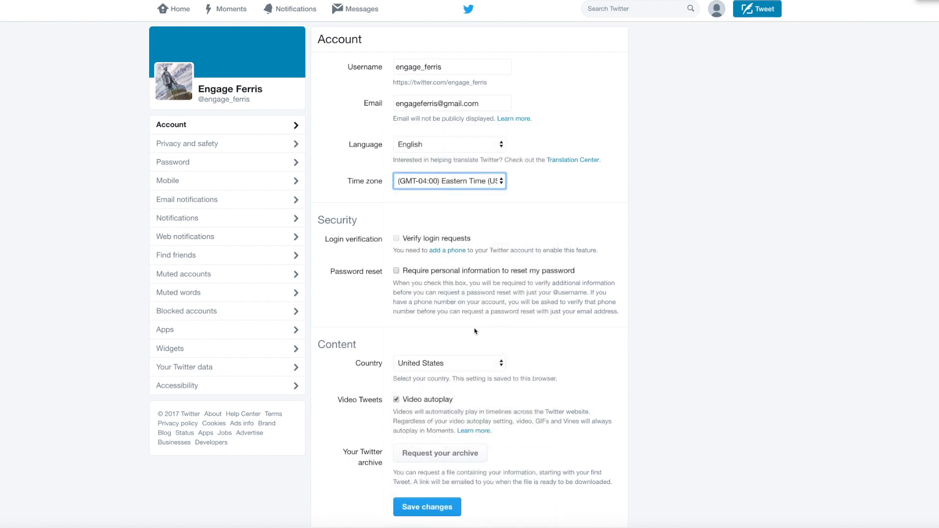
- Save the account settings, confirming the change with the account password
{"action": "left_click", "coordinate": [450, 511]}
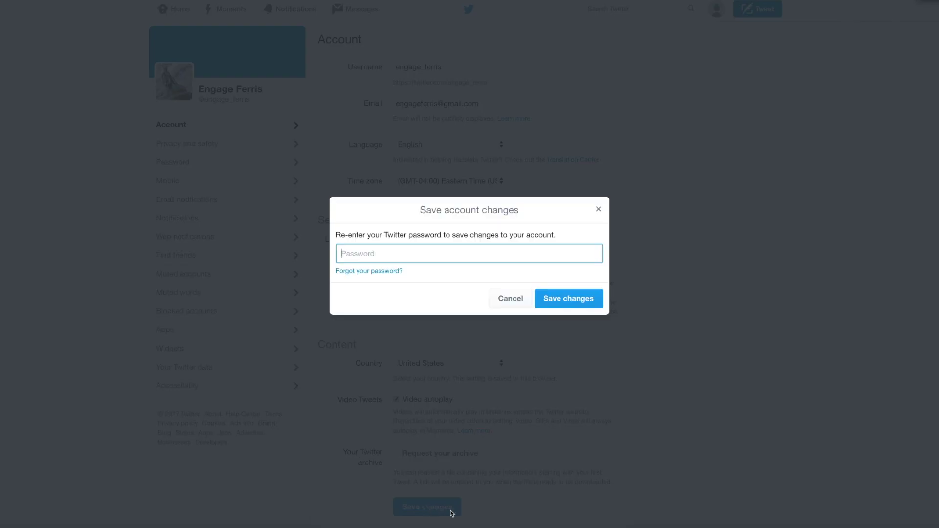
{"action": "type", "text": "••"}
{"action": "key", "text": "Return"}
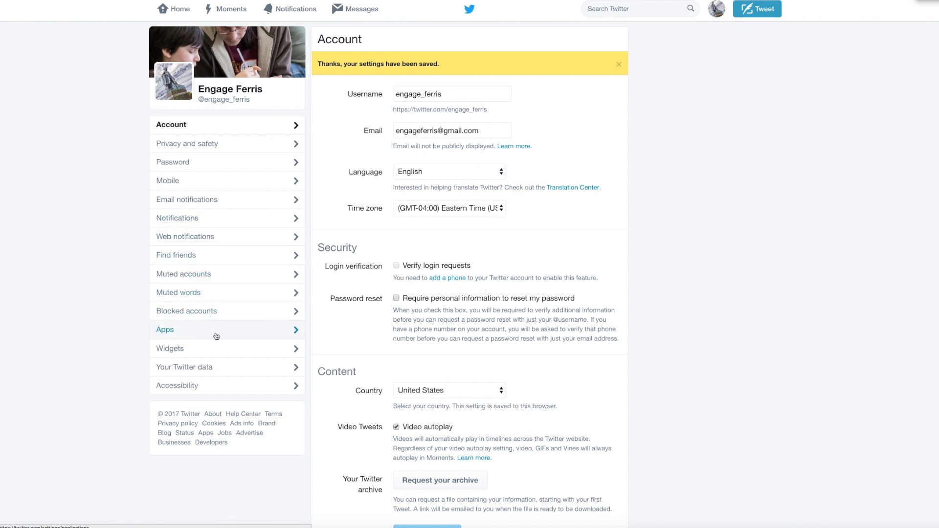
{"action": "left_click", "coordinate": [196, 145]}
- Browse the Account, notifications, mobile, password and Privacy and safety settings sections
{"action": "left_click", "coordinate": [195, 127]}
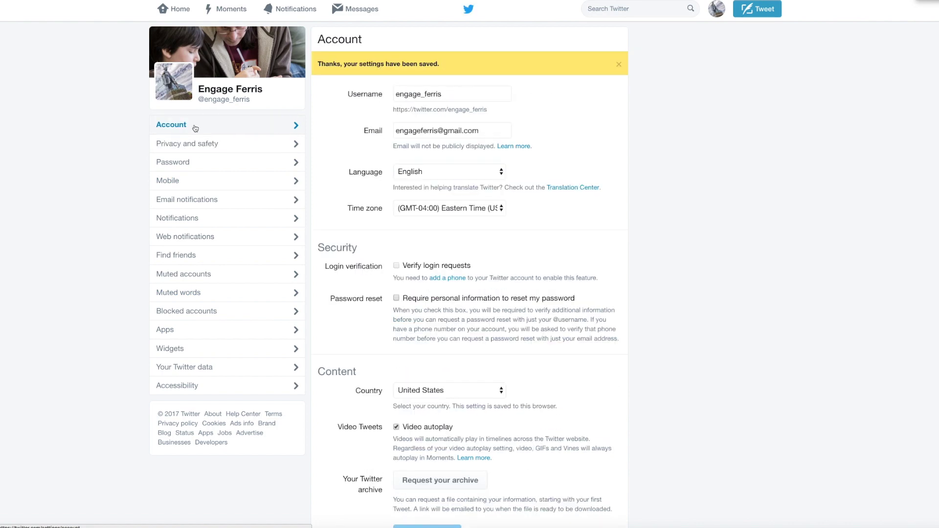
{"action": "scroll", "coordinate": [448, 237], "scroll_direction": "down", "scroll_amount": 4}
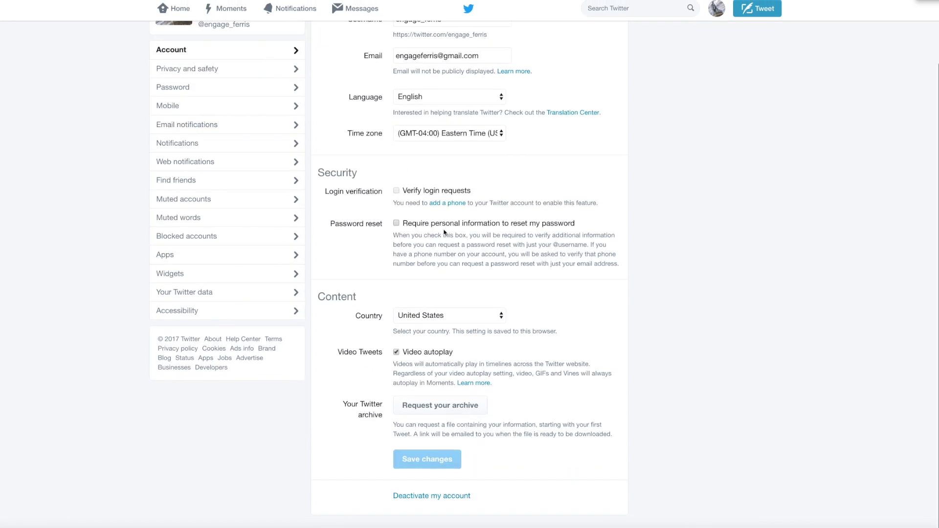
{"action": "scroll", "coordinate": [392, 218], "scroll_direction": "up", "scroll_amount": 4}
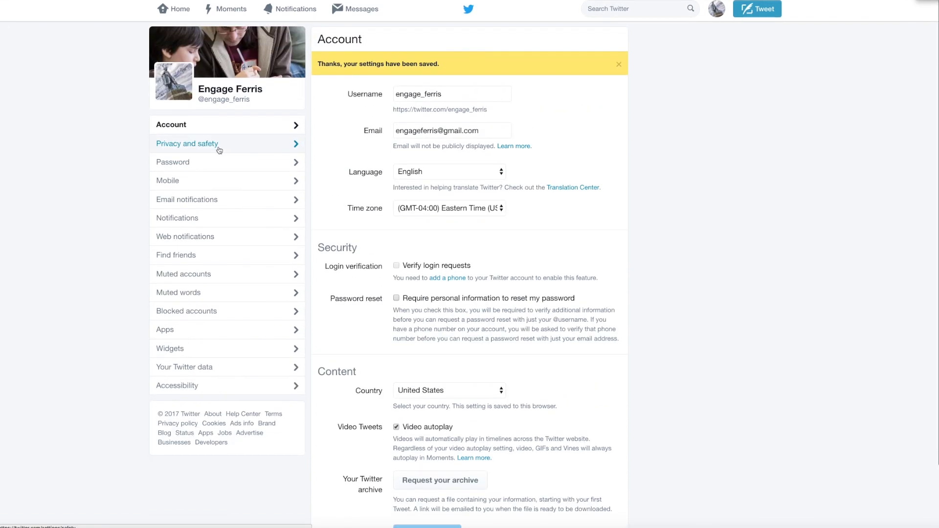
{"action": "left_click", "coordinate": [210, 237]}
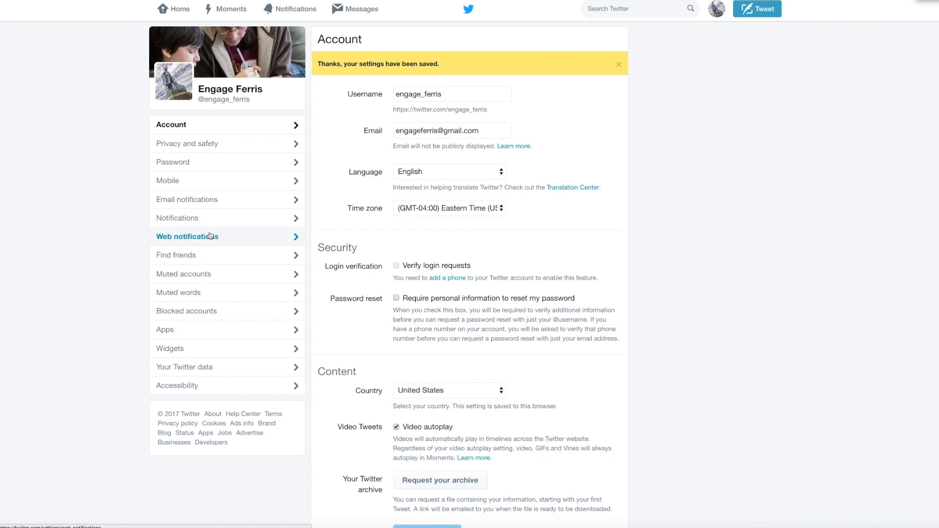
{"action": "left_click", "coordinate": [208, 218]}
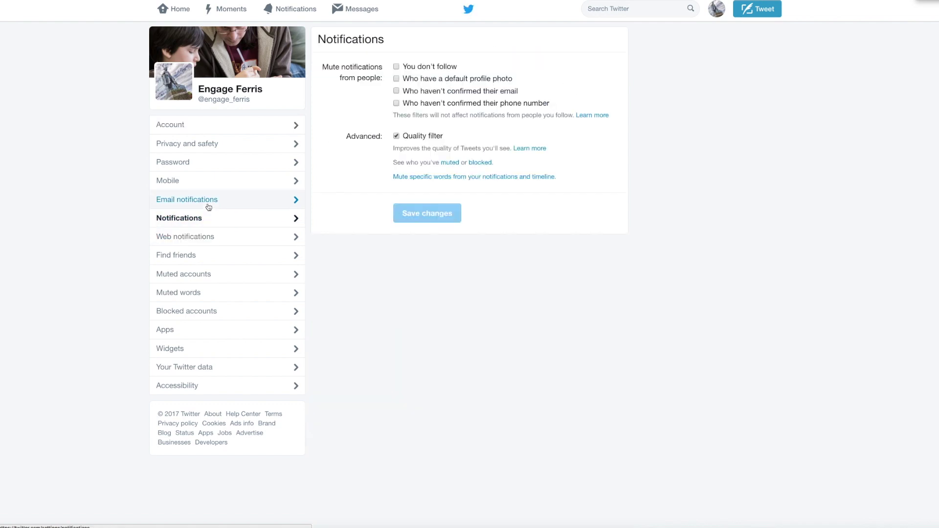
{"action": "left_click", "coordinate": [208, 201]}
{"action": "left_click", "coordinate": [207, 185]}
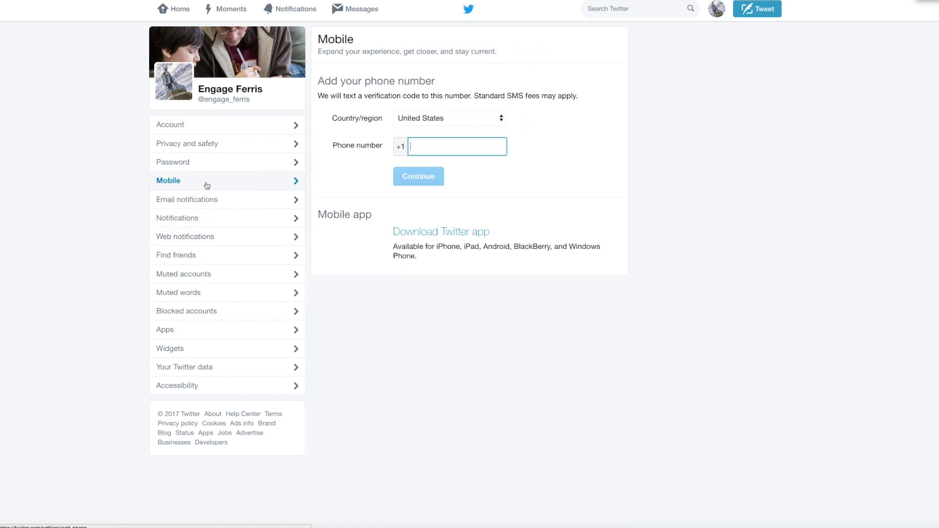
{"action": "left_click", "coordinate": [203, 163]}
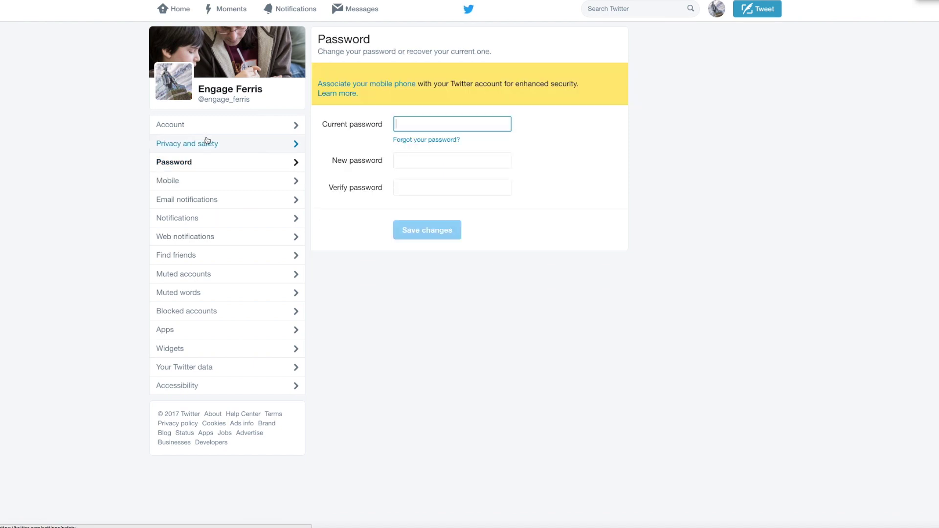
{"action": "left_click", "coordinate": [207, 144]}
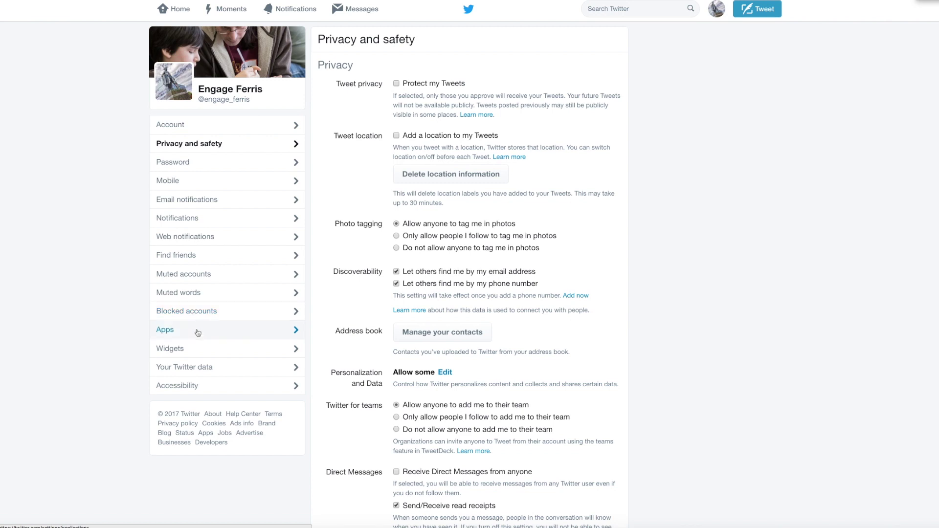
- Look through the Apps, Widgets, Your Twitter data and Accessibility settings sections
{"action": "left_click", "coordinate": [192, 330]}
{"action": "left_click", "coordinate": [195, 348]}
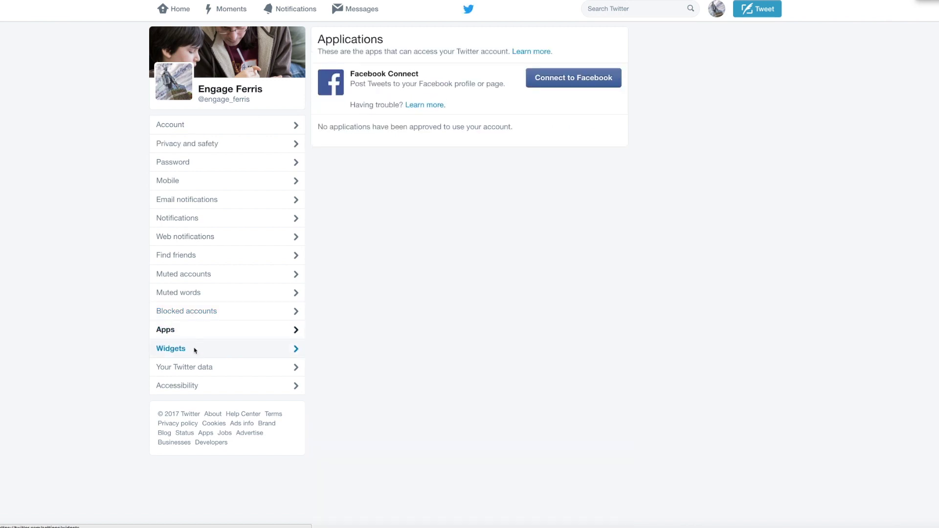
{"action": "left_click", "coordinate": [195, 370]}
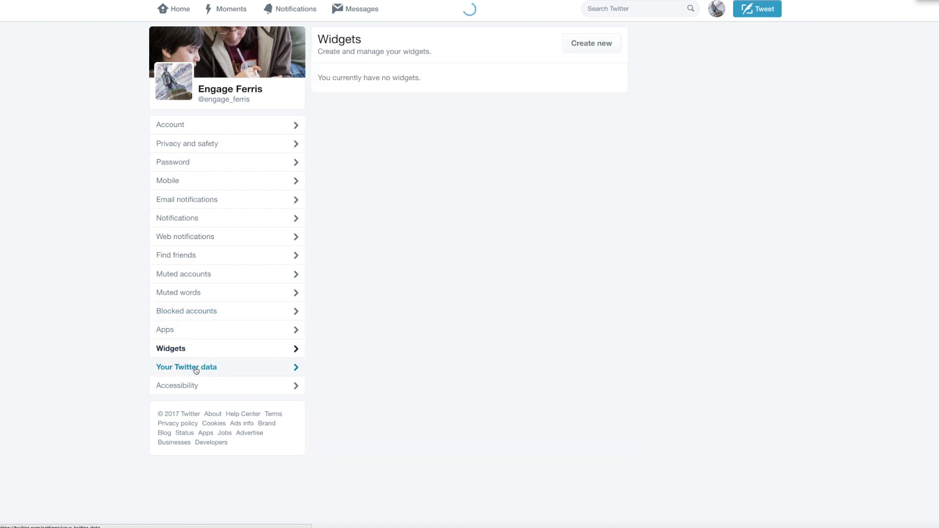
{"action": "left_click", "coordinate": [198, 386]}
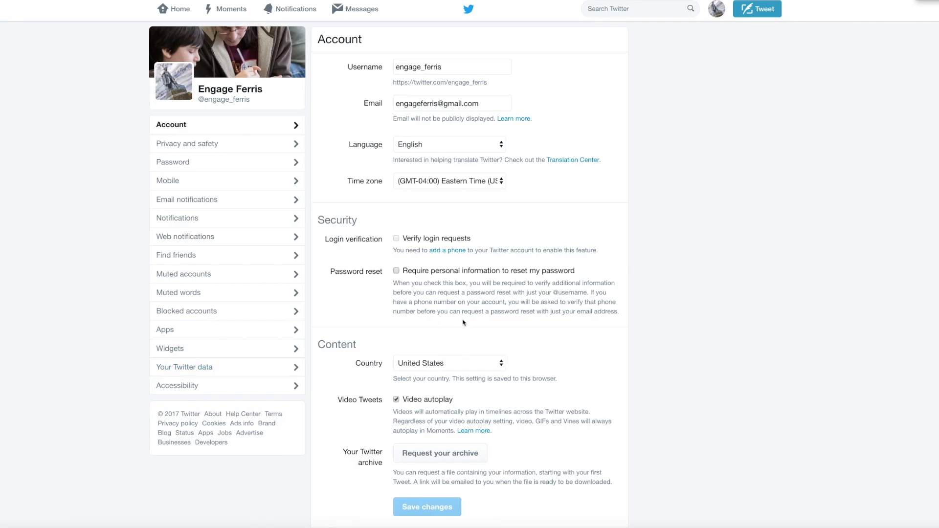
{"action": "left_click", "coordinate": [185, 386]}
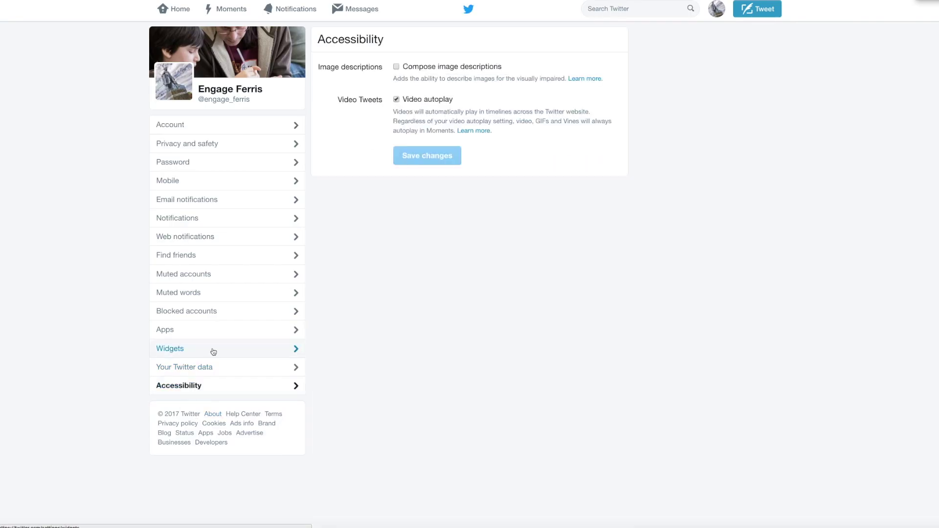
- Return to Account settings, then go to the Engage Ferris profile page via the account menu
{"action": "left_click", "coordinate": [195, 163]}
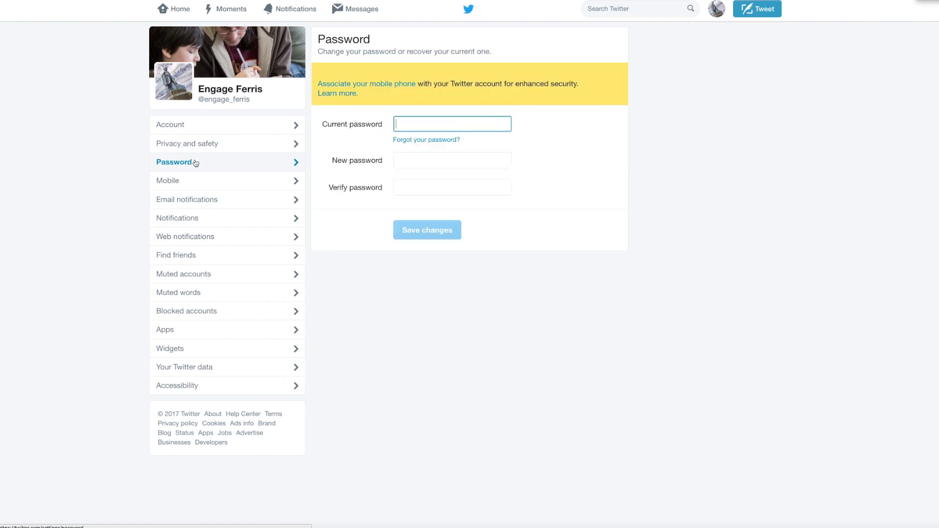
{"action": "left_click", "coordinate": [194, 125]}
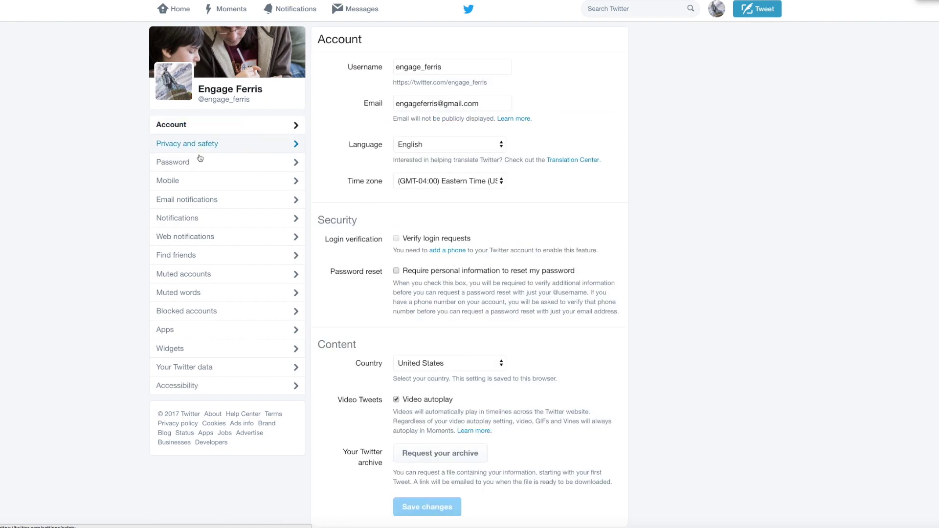
{"action": "scroll", "coordinate": [188, 163], "scroll_direction": "down", "scroll_amount": 1}
{"action": "scroll", "coordinate": [198, 170], "scroll_direction": "up", "scroll_amount": 1}
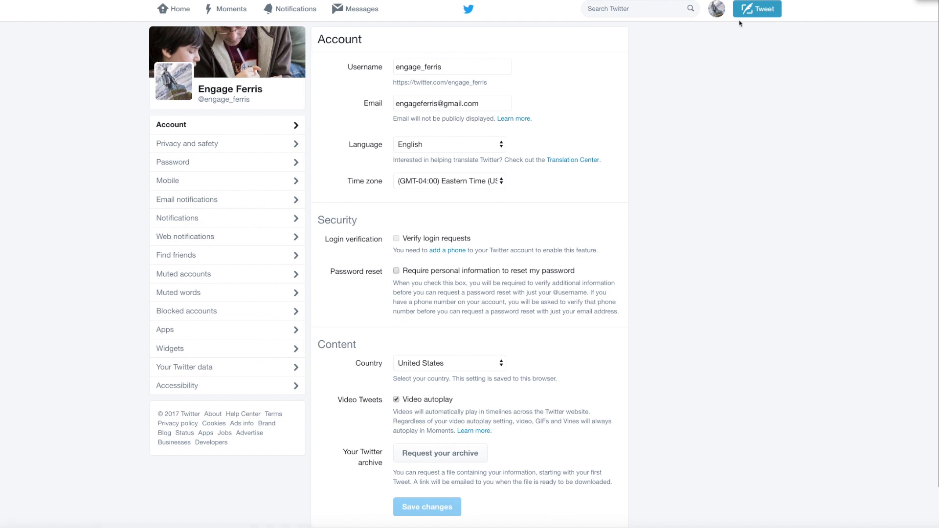
{"action": "left_click", "coordinate": [715, 14]}
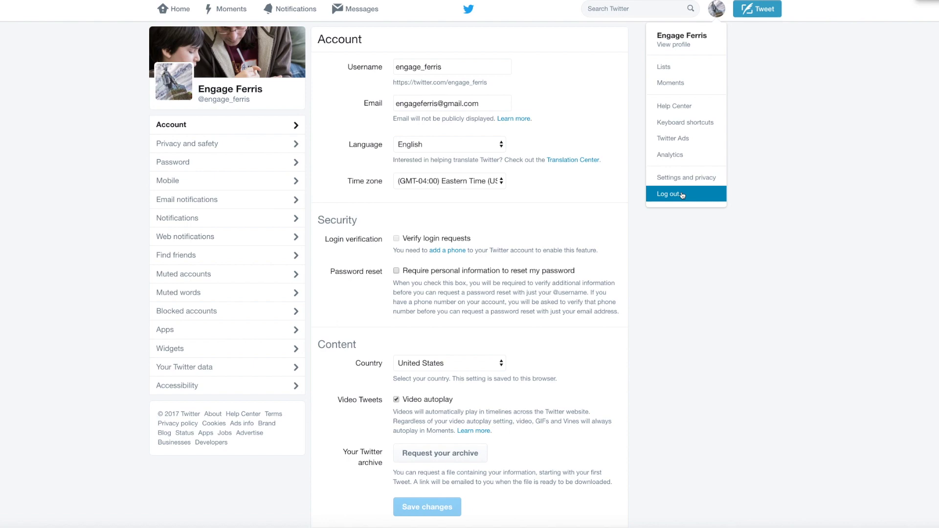
{"action": "left_click", "coordinate": [682, 42]}
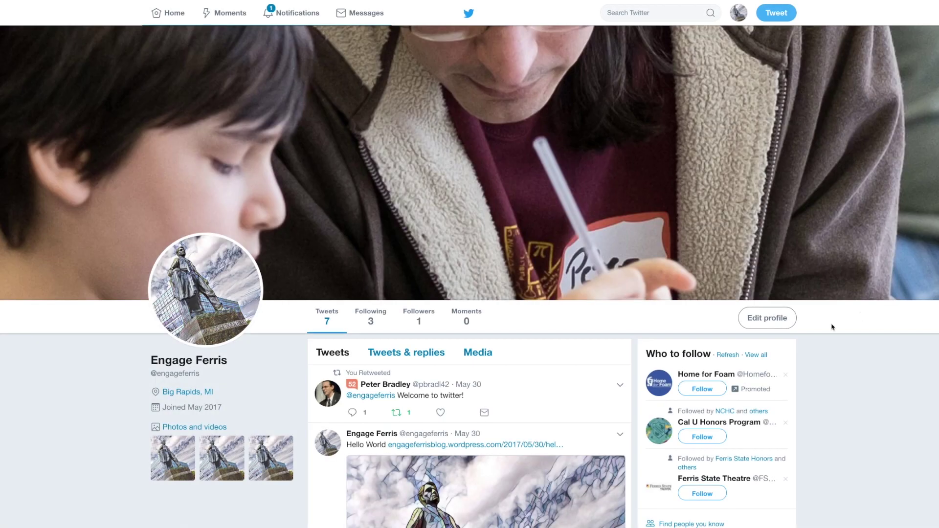
- Write the bio about enriching experiences for middle and high school students in West Michigan
{"action": "left_click", "coordinate": [767, 318]}
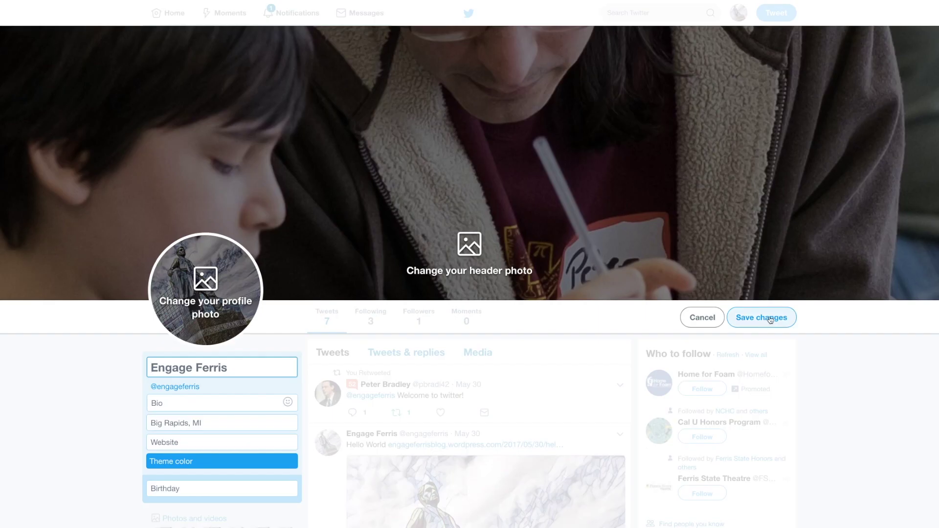
{"action": "left_click", "coordinate": [201, 404]}
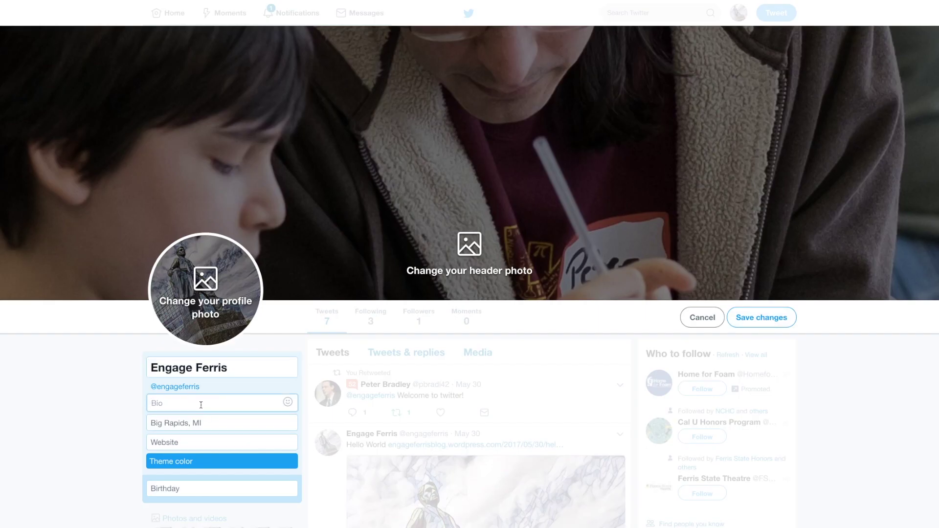
{"action": "type", "text": "Prov"}
{"action": "type", "text": "iding engage"}
{"action": "type", "text": "nriching"}
{"action": "type", "text": " experience"}
{"action": "type", "text": "s to middle and highschool"}
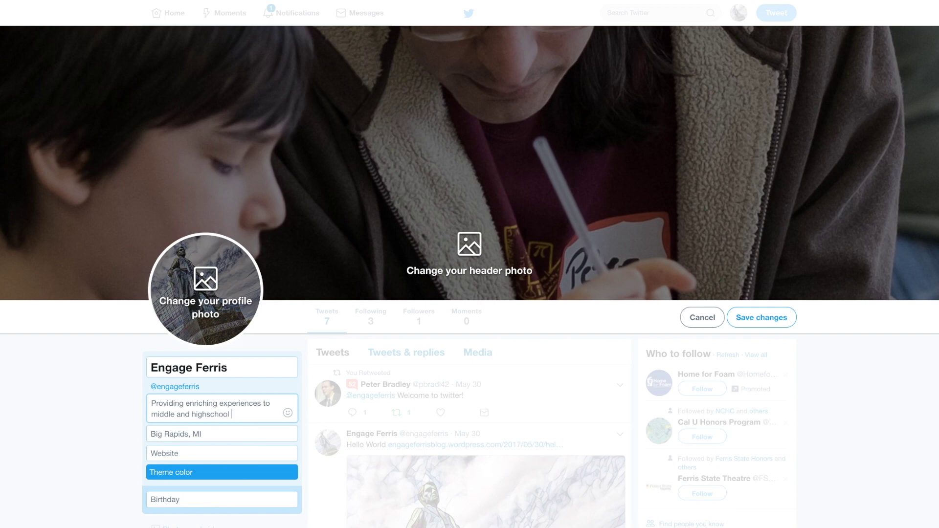
{"action": "type", "text": " students"}
{"action": "type", "text": "in the West"}
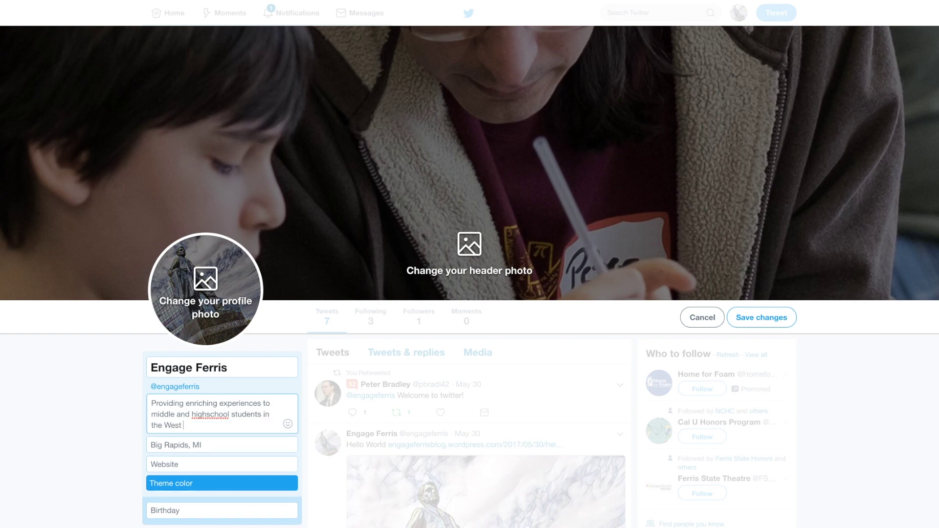
{"action": "type", "text": " Michigan commu"}
{"action": "type", "text": "inty"}
{"action": "type", "text": "ity."}
- Enter the engageferris.wordpress.com blog as the website and save the profile
{"action": "key", "text": "Tab"}
{"action": "key", "text": "Tab"}
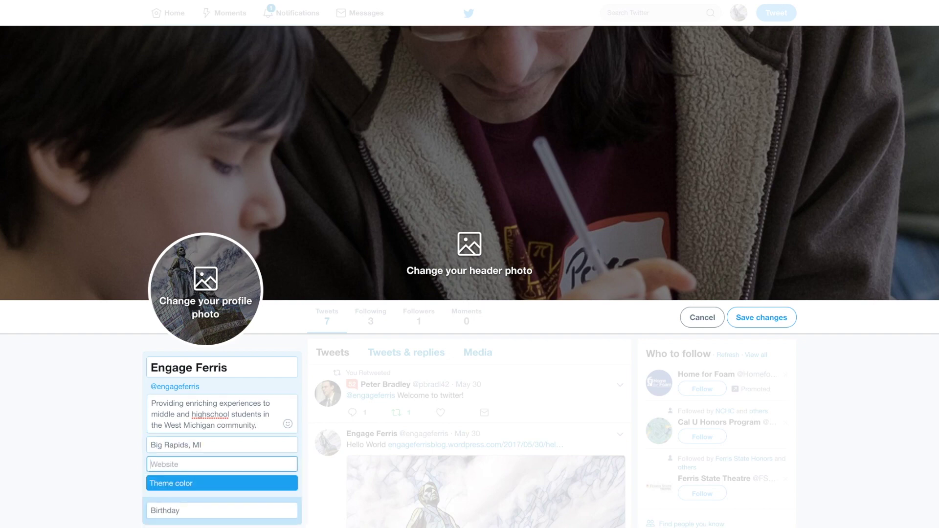
{"action": "type", "text": "http://enf"}
{"action": "type", "text": "ageferris.wordpress."}
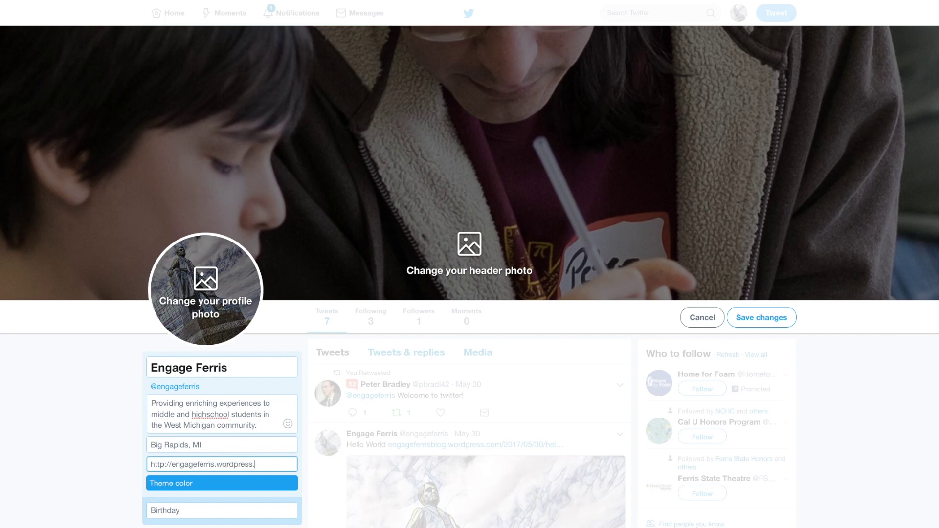
{"action": "type", "text": "com/"}
{"action": "key", "text": "Tab"}
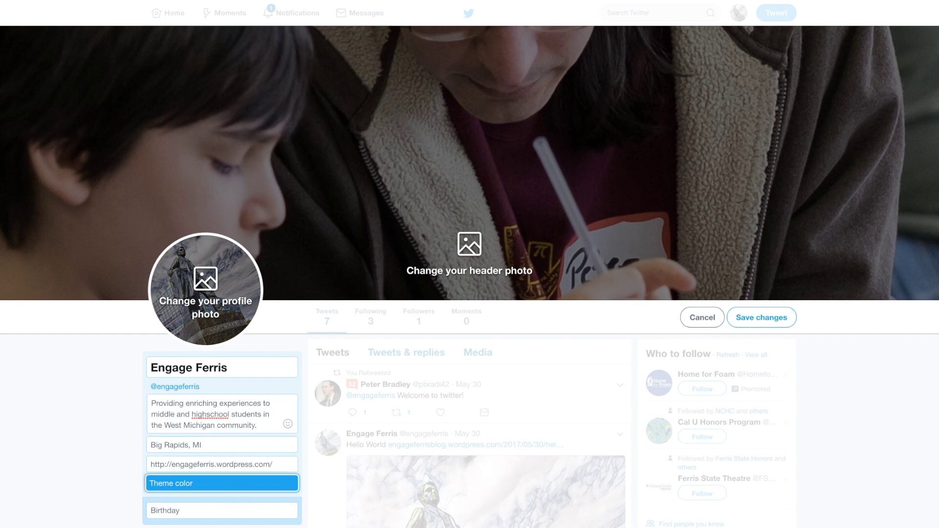
{"action": "scroll", "coordinate": [201, 404], "scroll_direction": "down", "scroll_amount": 3}
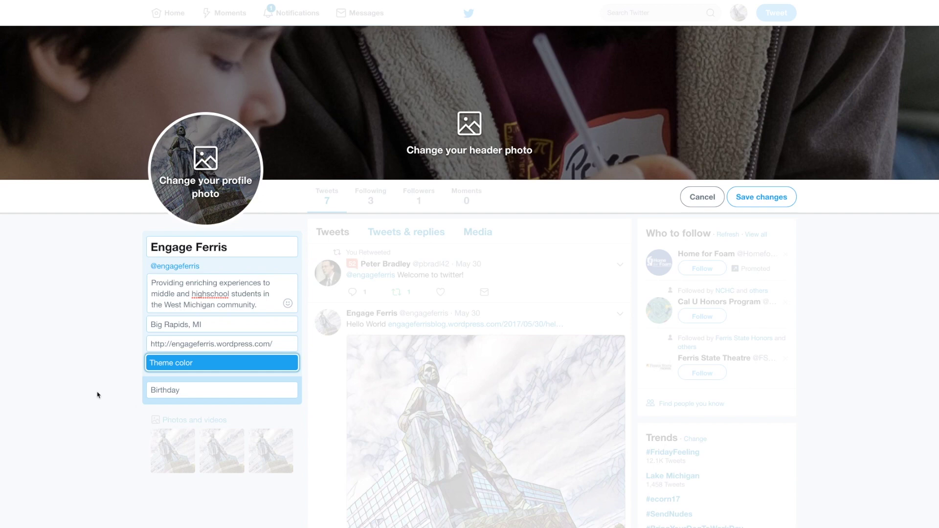
{"action": "left_click", "coordinate": [98, 393]}
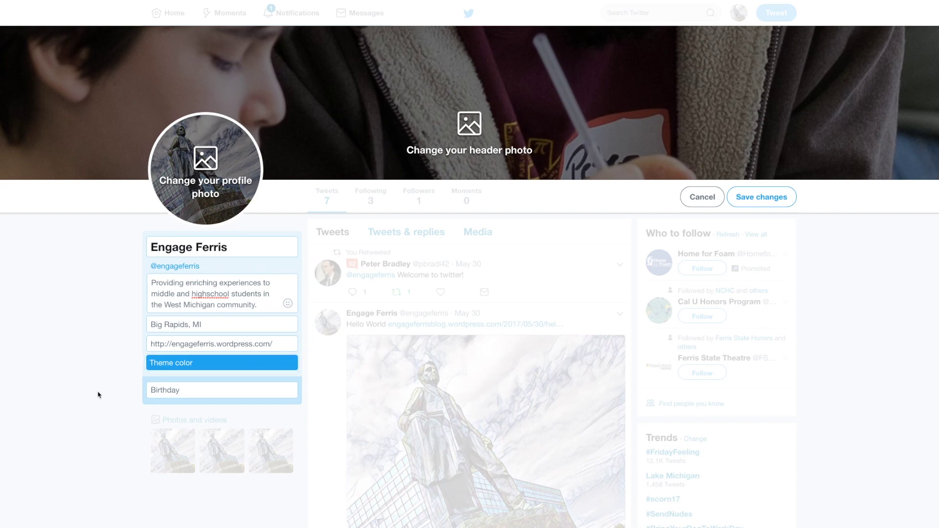
{"action": "left_click", "coordinate": [763, 197]}
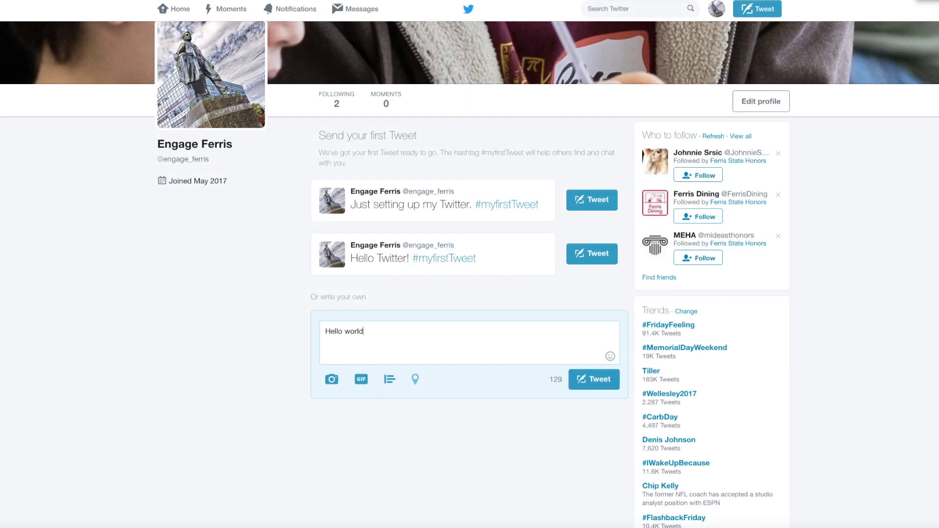
- Post the 'Hello world!' tweet, then dismiss the notice and the new-tweet composer
{"action": "left_click", "coordinate": [594, 380]}
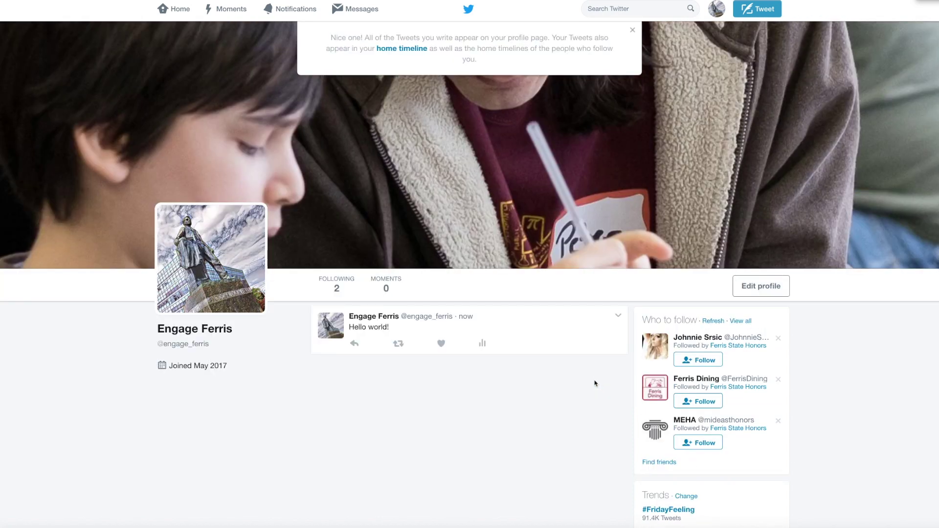
{"action": "left_click", "coordinate": [633, 31]}
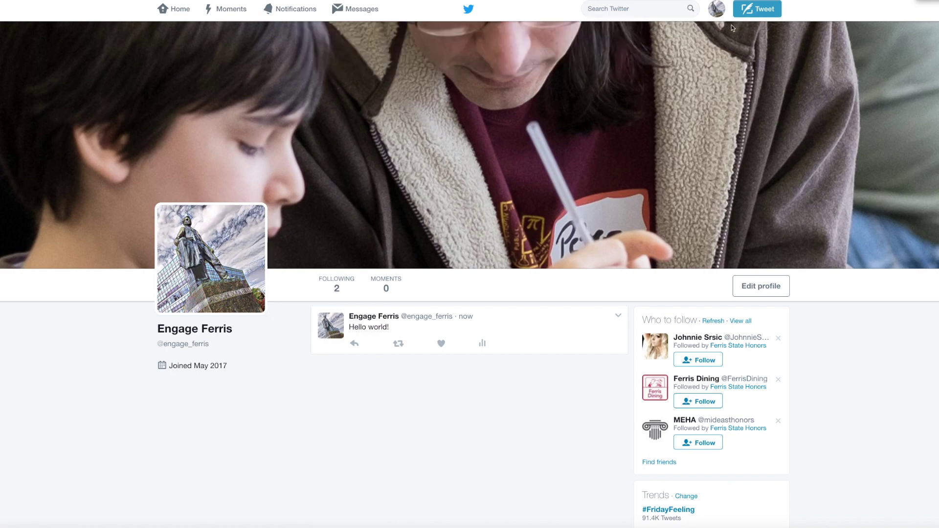
{"action": "left_click", "coordinate": [749, 16]}
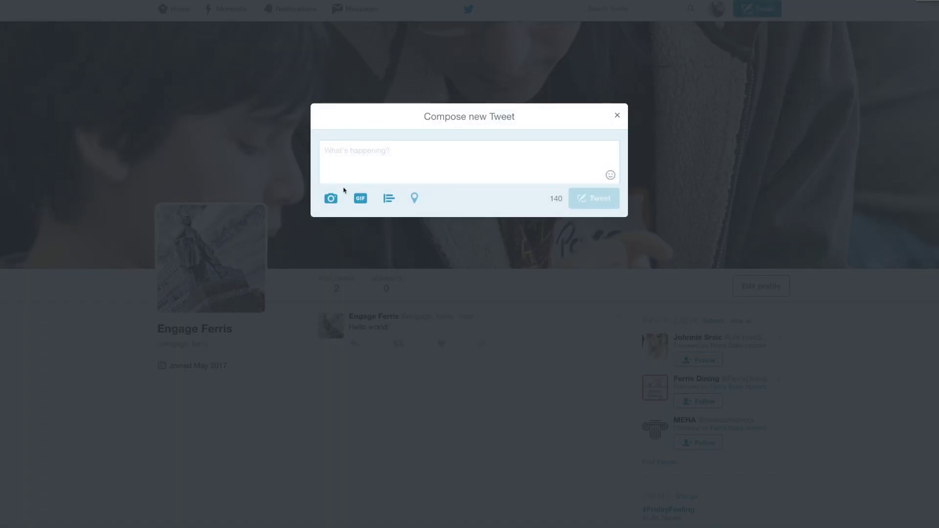
{"action": "left_click", "coordinate": [618, 116]}
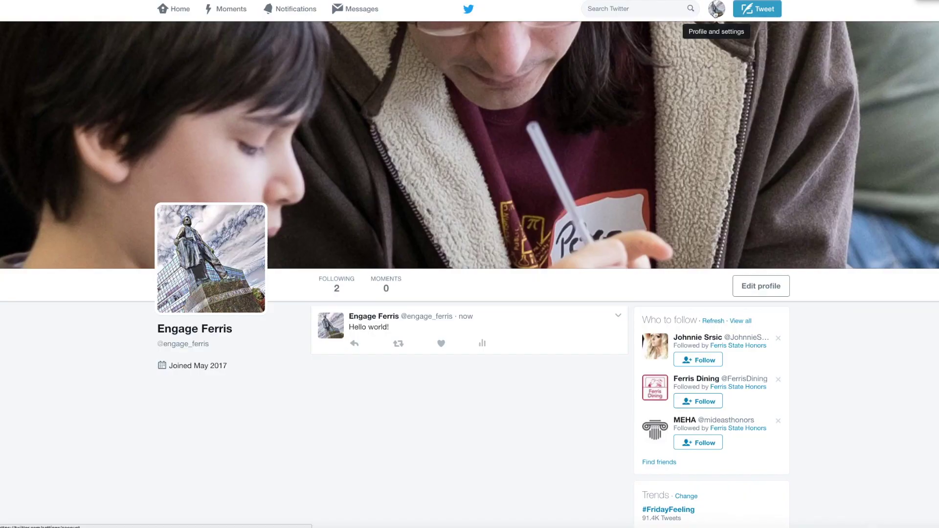
- Search for 'ferrishonors' and open the Ferris State Honors profile
{"action": "left_click", "coordinate": [616, 9]}
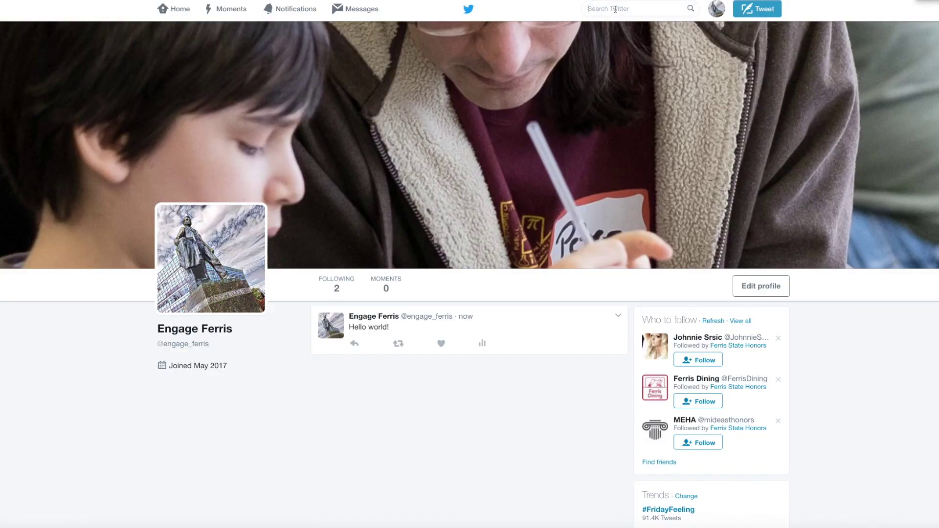
{"action": "type", "text": "ferri"}
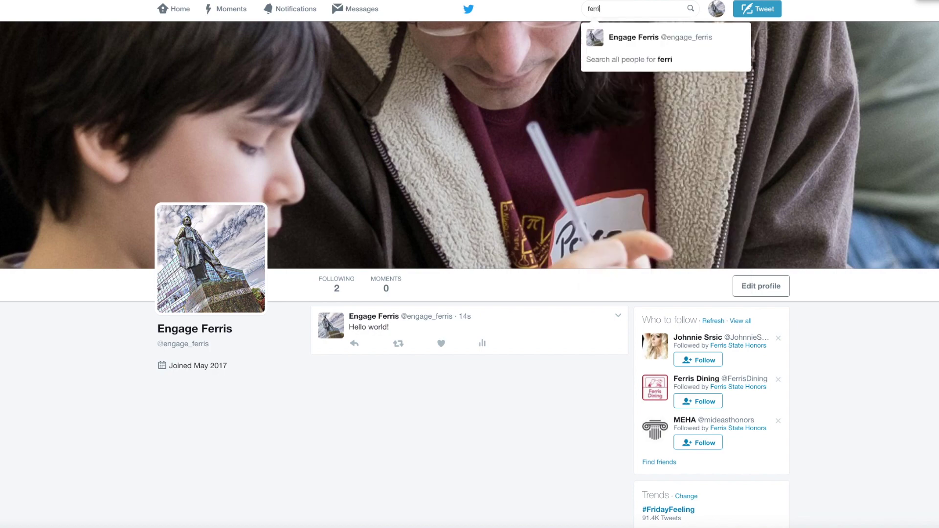
{"action": "type", "text": "shonors"}
{"action": "key", "text": "Return"}
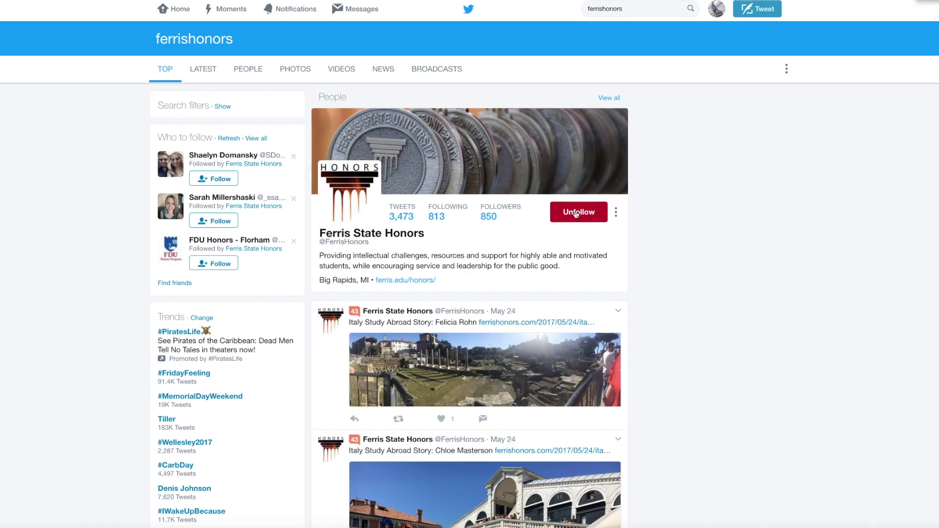
{"action": "left_click", "coordinate": [369, 234]}
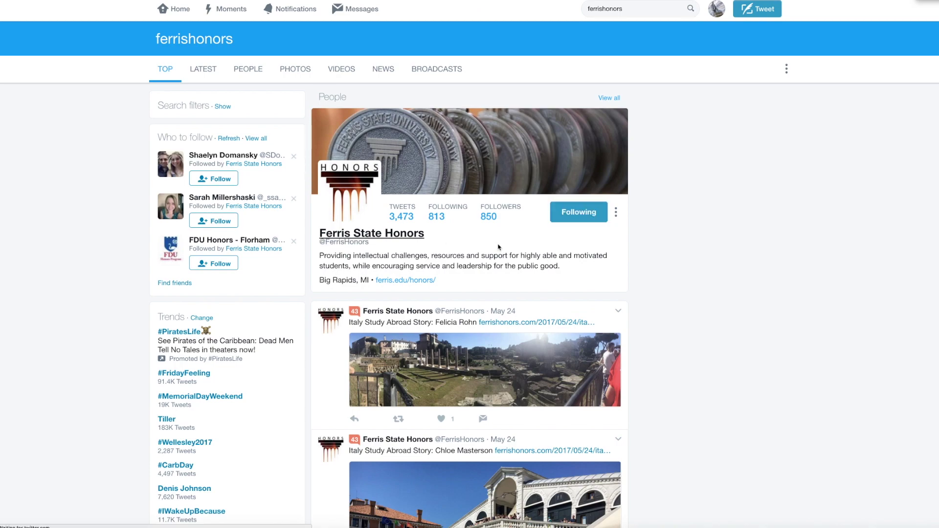
{"action": "scroll", "coordinate": [497, 250], "scroll_direction": "down", "scroll_amount": 5}
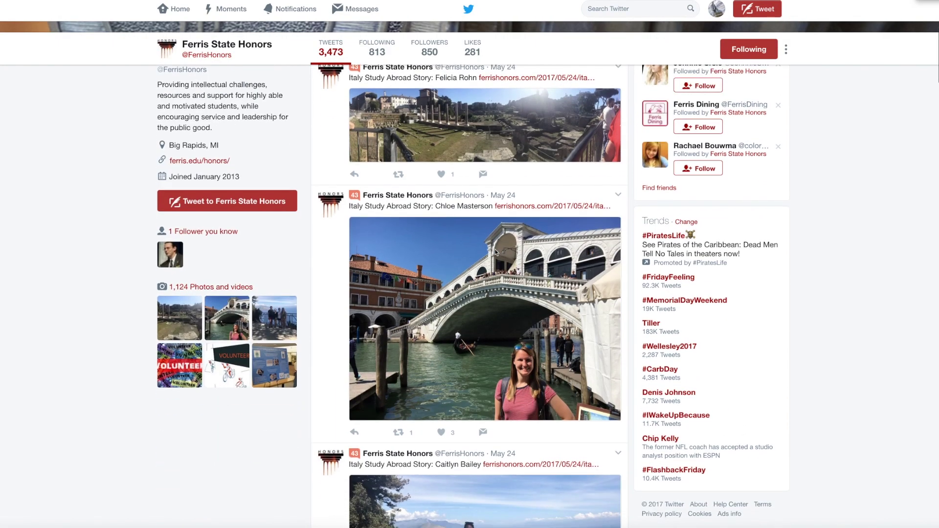
{"action": "scroll", "coordinate": [495, 252], "scroll_direction": "up", "scroll_amount": 5}
- Search for 'NCHChonors' and follow the NCHC honors council account
{"action": "left_click", "coordinate": [639, 8]}
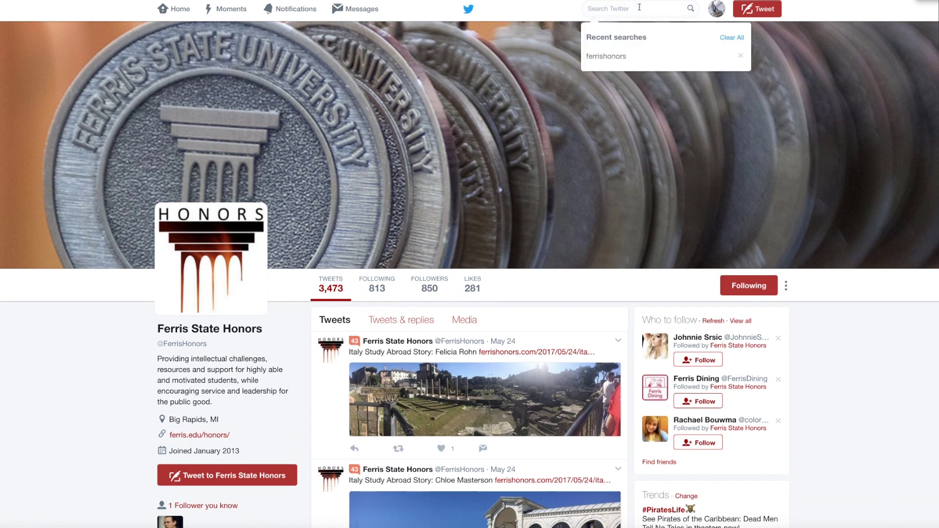
{"action": "type", "text": "NCHC"}
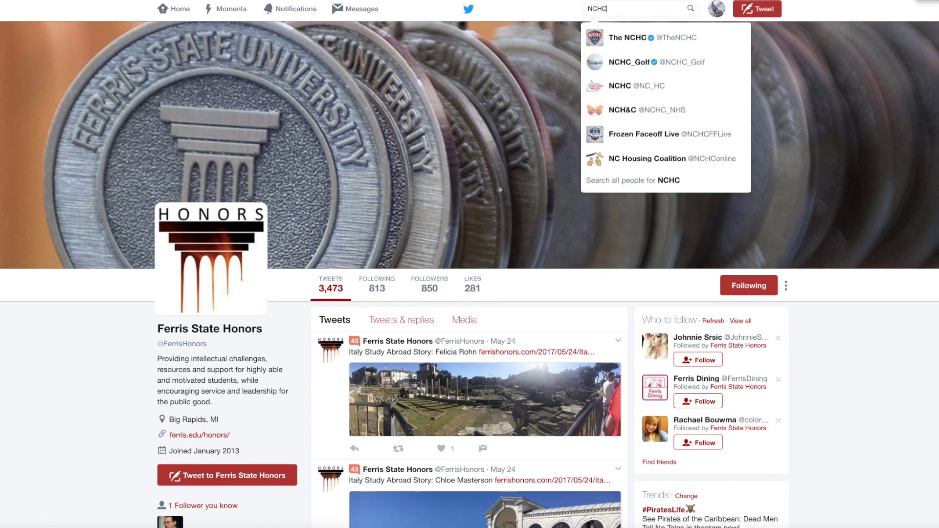
{"action": "type", "text": "honors"}
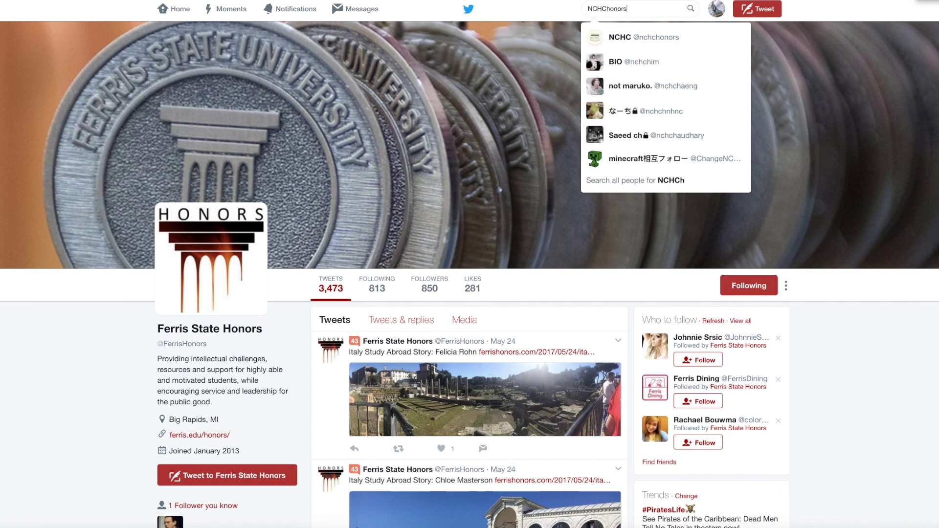
{"action": "left_click", "coordinate": [647, 38]}
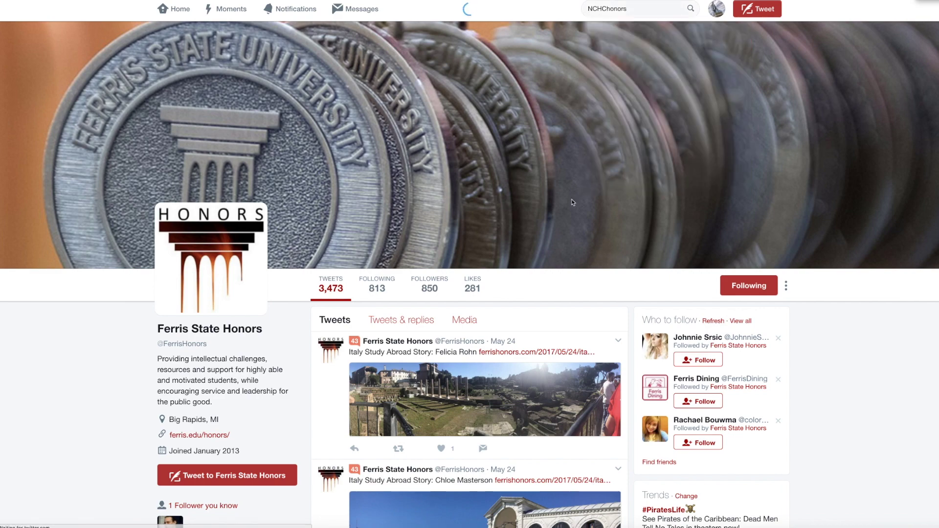
{"action": "scroll", "coordinate": [528, 212], "scroll_direction": "down", "scroll_amount": 5}
{"action": "scroll", "coordinate": [528, 212], "scroll_direction": "down", "scroll_amount": 8}
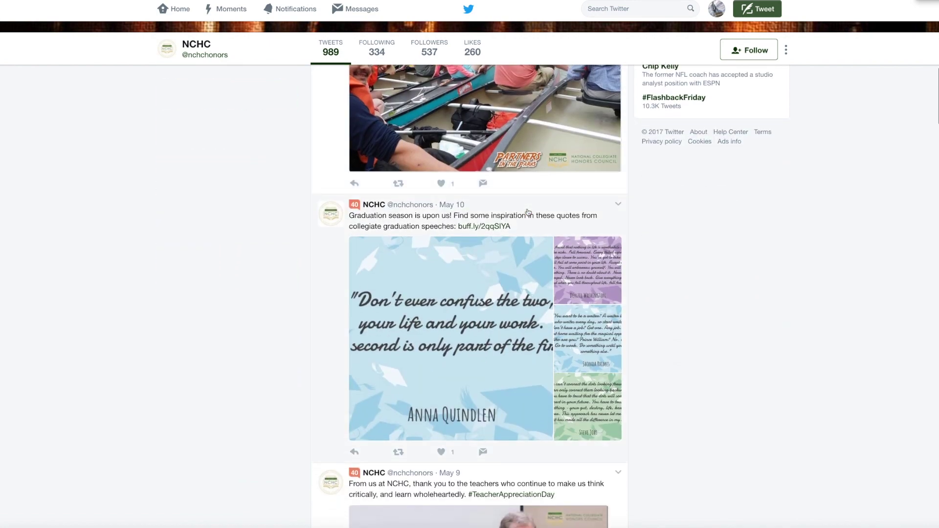
{"action": "scroll", "coordinate": [528, 212], "scroll_direction": "up", "scroll_amount": 13}
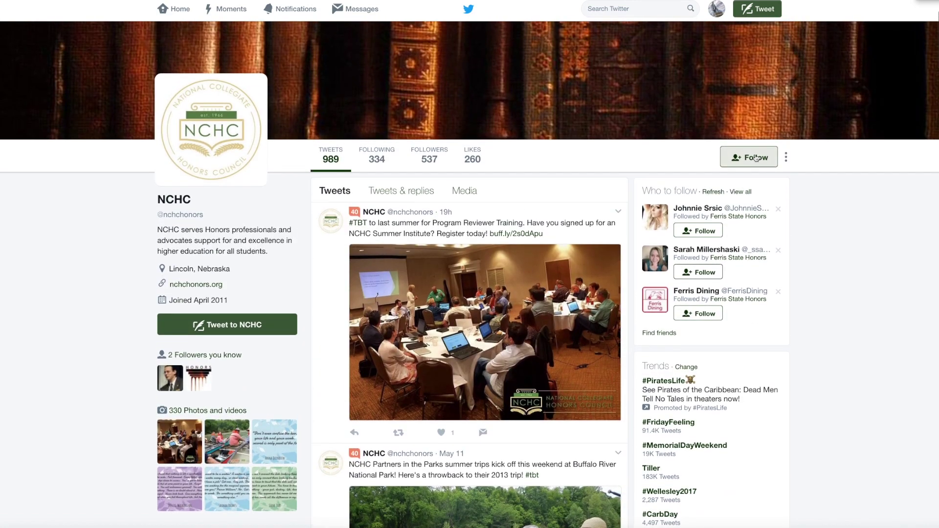
{"action": "left_click", "coordinate": [758, 157]}
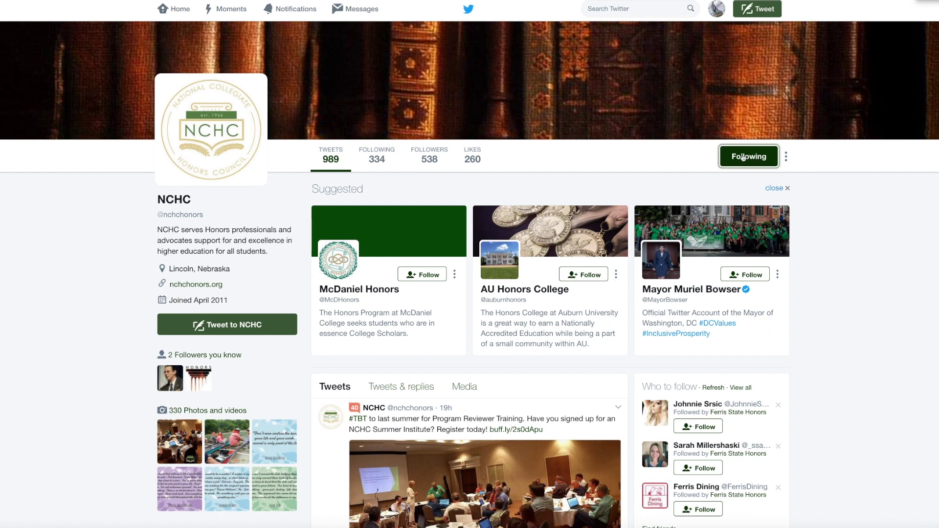
{"action": "scroll", "coordinate": [456, 198], "scroll_direction": "up", "scroll_amount": 1}
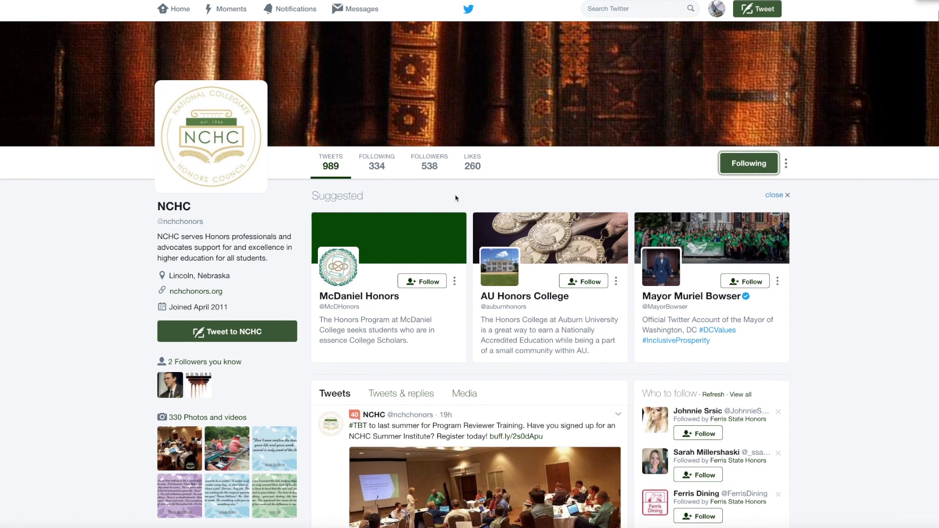